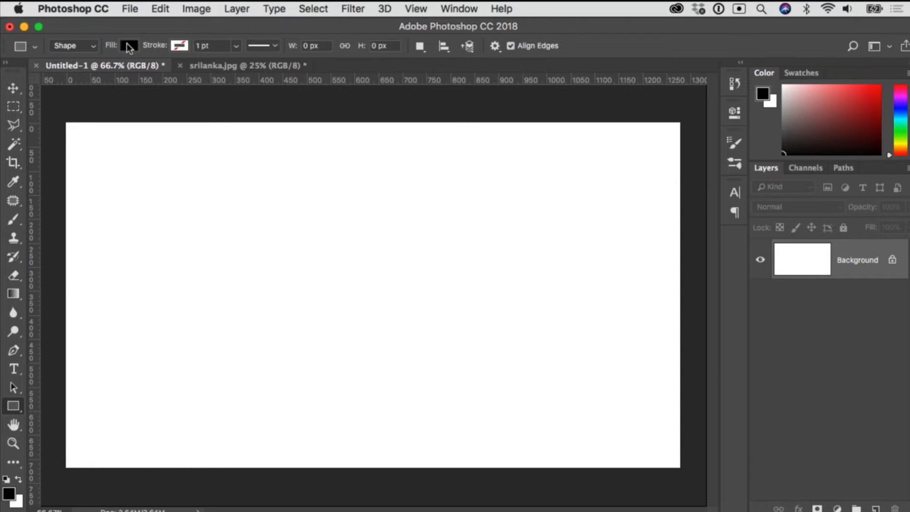
- Try the no-fill, solid, gradient and pattern fill types for new rectangle shapes
{"action": "left_click", "coordinate": [128, 45]}
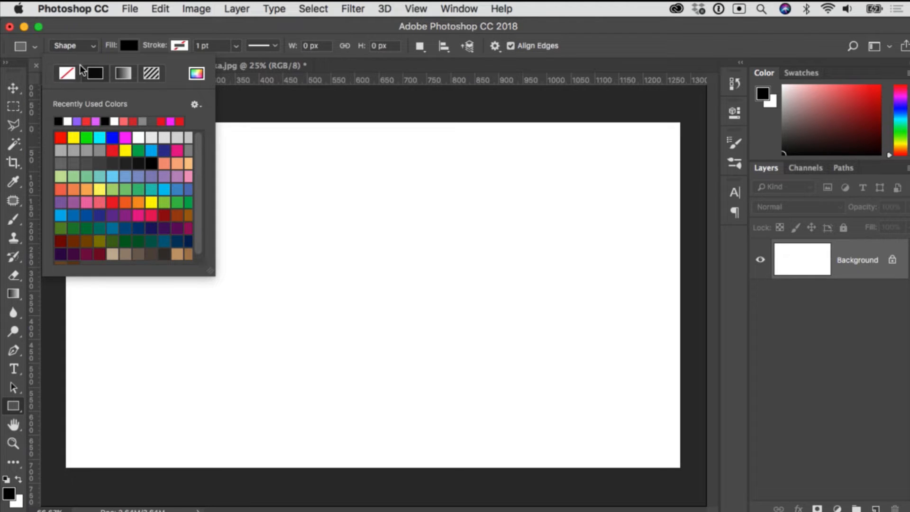
{"action": "left_click", "coordinate": [134, 25]}
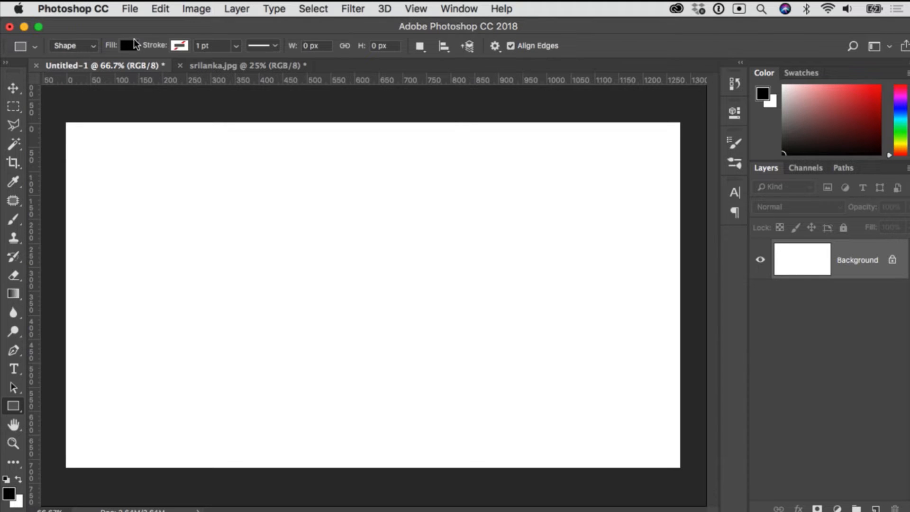
{"action": "left_click", "coordinate": [127, 44]}
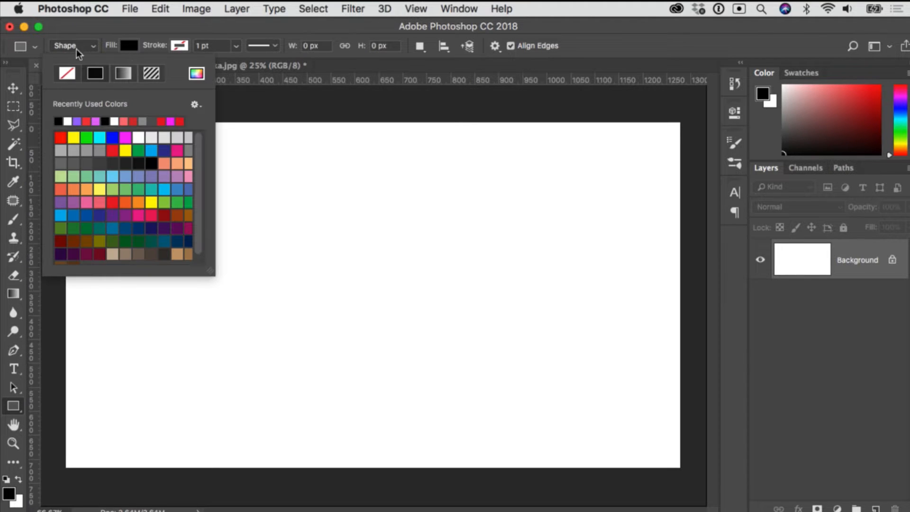
{"action": "left_click", "coordinate": [69, 76]}
{"action": "left_click", "coordinate": [100, 73]}
{"action": "left_click", "coordinate": [121, 77]}
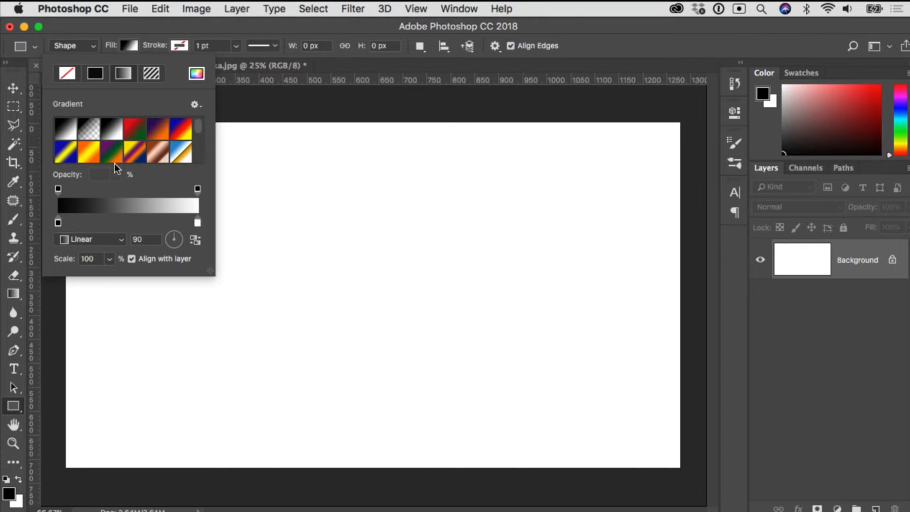
{"action": "left_click", "coordinate": [152, 74]}
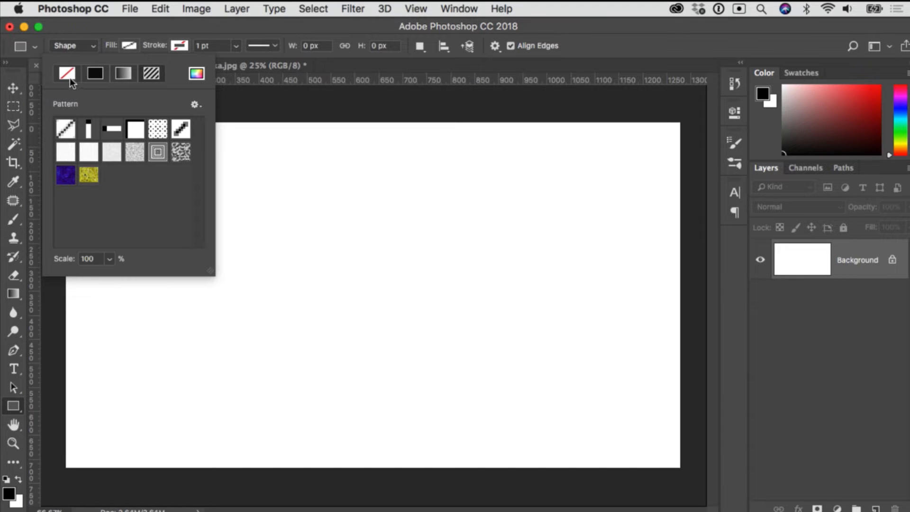
- Set the shape fill to a solid light blue, hex 67b9ff
{"action": "left_click", "coordinate": [94, 75]}
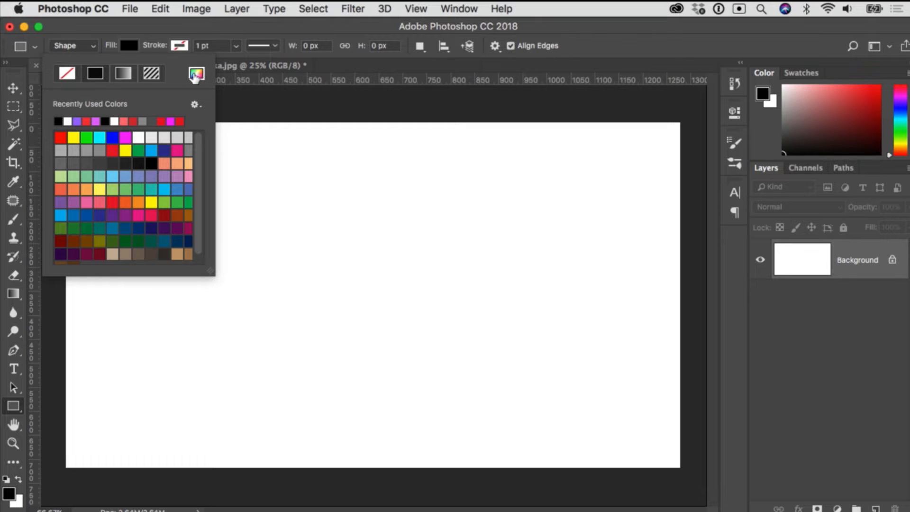
{"action": "left_click", "coordinate": [197, 77]}
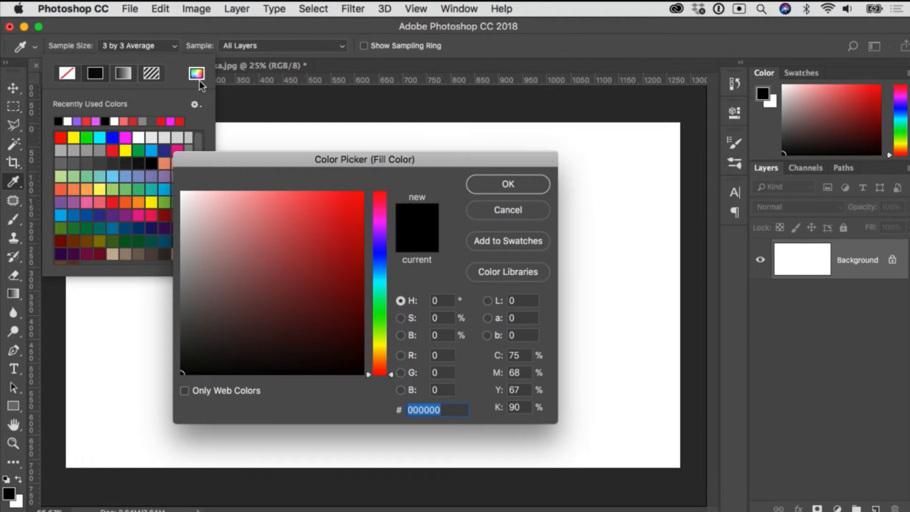
{"action": "left_click", "coordinate": [379, 273]}
{"action": "left_click_drag", "start_coordinate": [379, 273], "coordinate": [379, 269]}
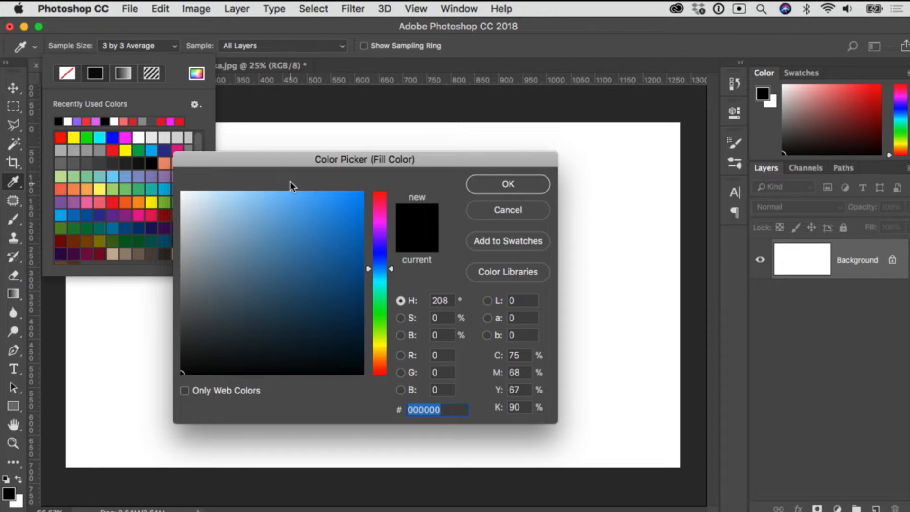
{"action": "left_click_drag", "start_coordinate": [290, 192], "coordinate": [290, 192]}
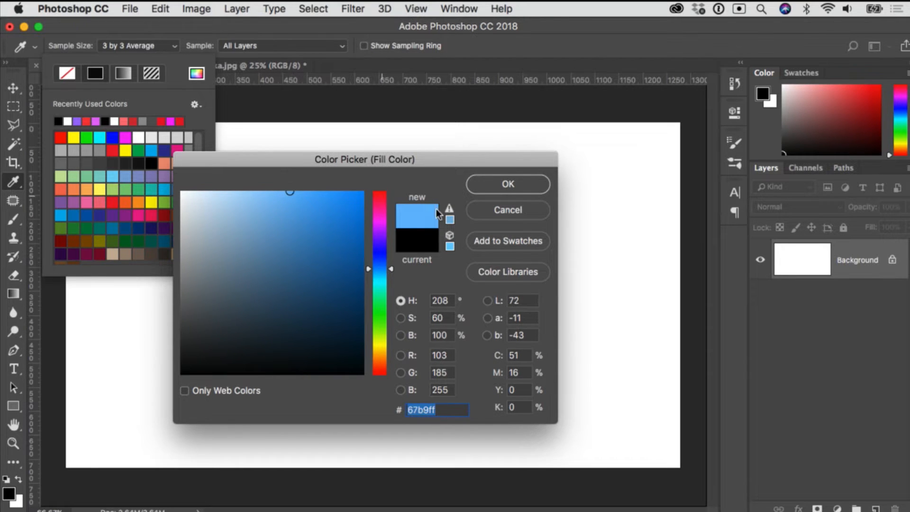
{"action": "left_click", "coordinate": [517, 185]}
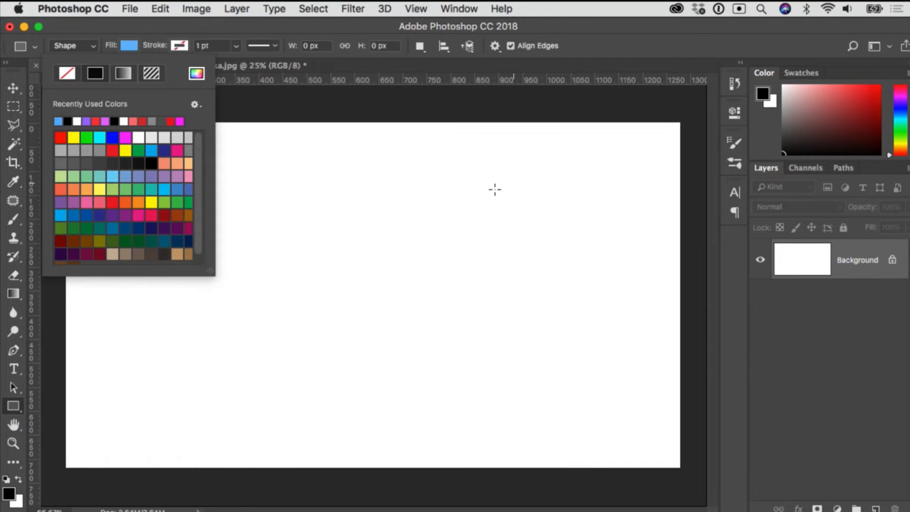
{"action": "left_click", "coordinate": [164, 28]}
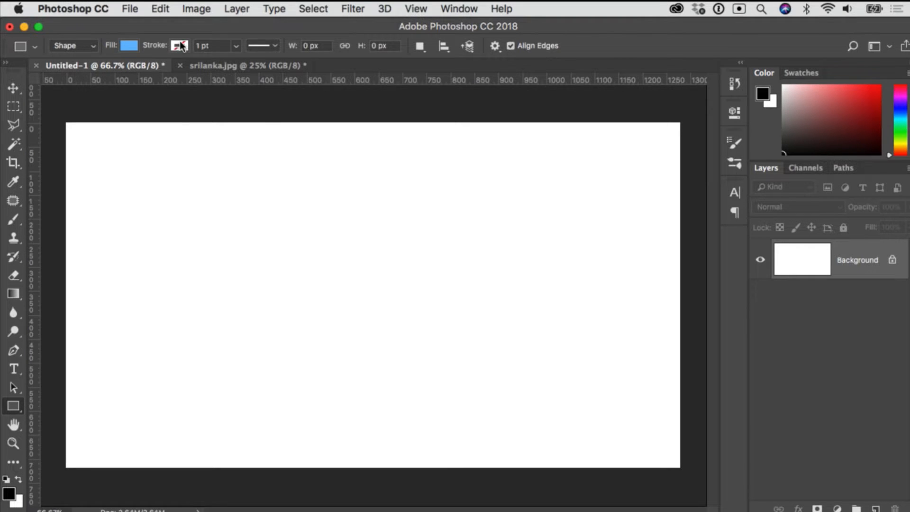
- Set the shape stroke to a solid, darker blue picked from the full color picker
{"action": "left_click", "coordinate": [182, 46]}
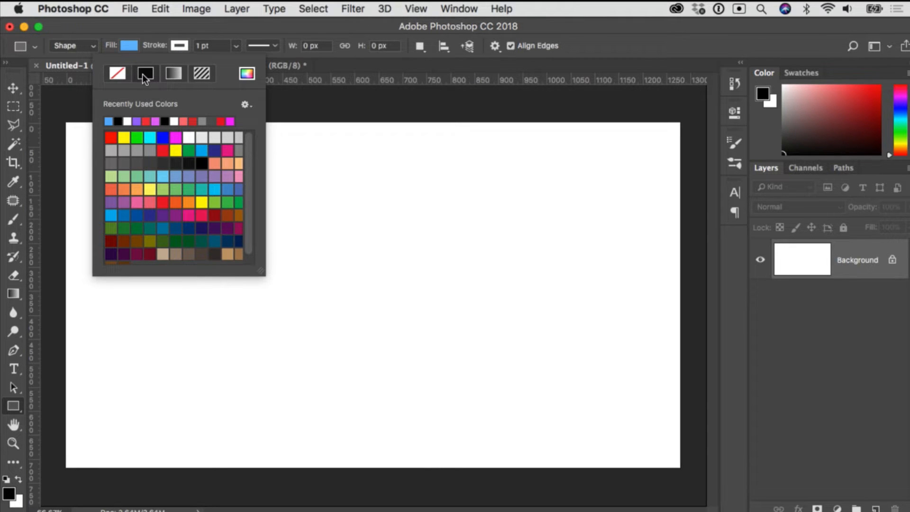
{"action": "left_click", "coordinate": [247, 74]}
{"action": "left_click_drag", "start_coordinate": [382, 248], "coordinate": [382, 262]}
{"action": "left_click_drag", "start_coordinate": [335, 203], "coordinate": [333, 206]}
{"action": "left_click", "coordinate": [513, 180]}
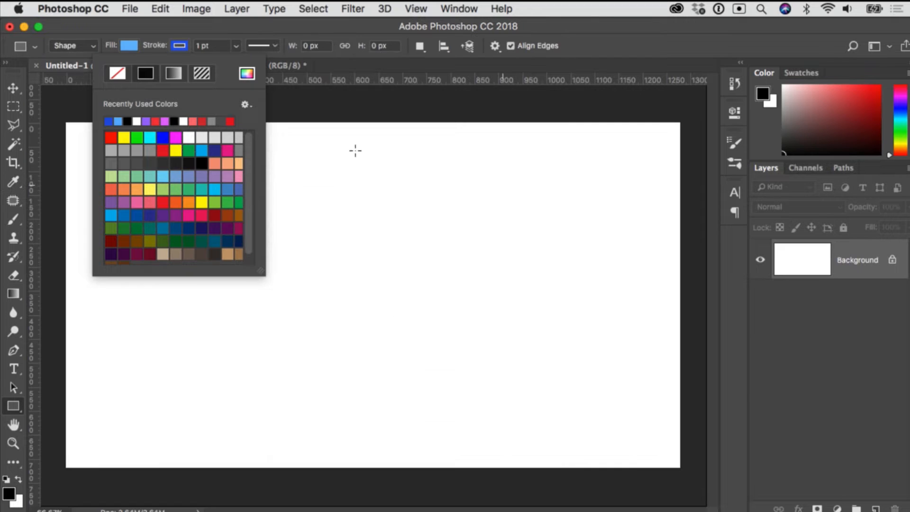
{"action": "left_click", "coordinate": [189, 24]}
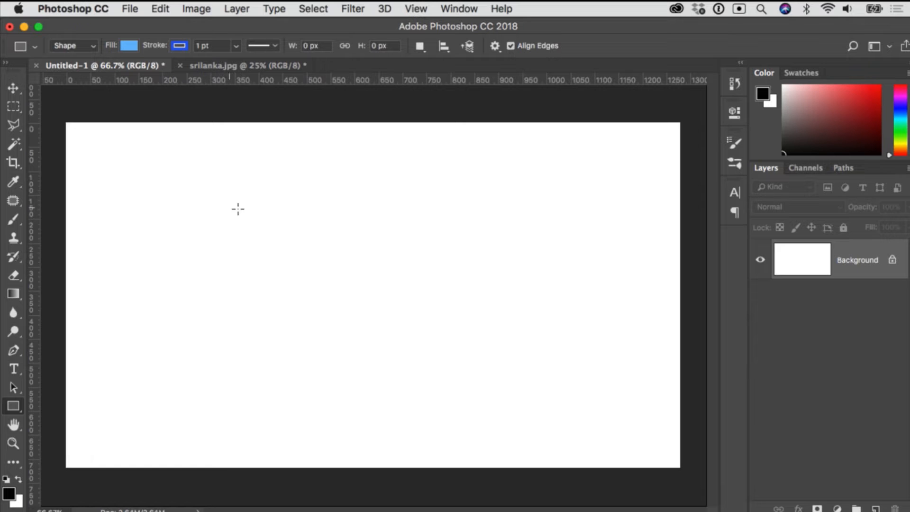
- Draw a rectangle about 519 by 343 px near the canvas centre, and set its size to 300 px wide and 250 px high
{"action": "left_click_drag", "start_coordinate": [238, 201], "coordinate": [487, 365]}
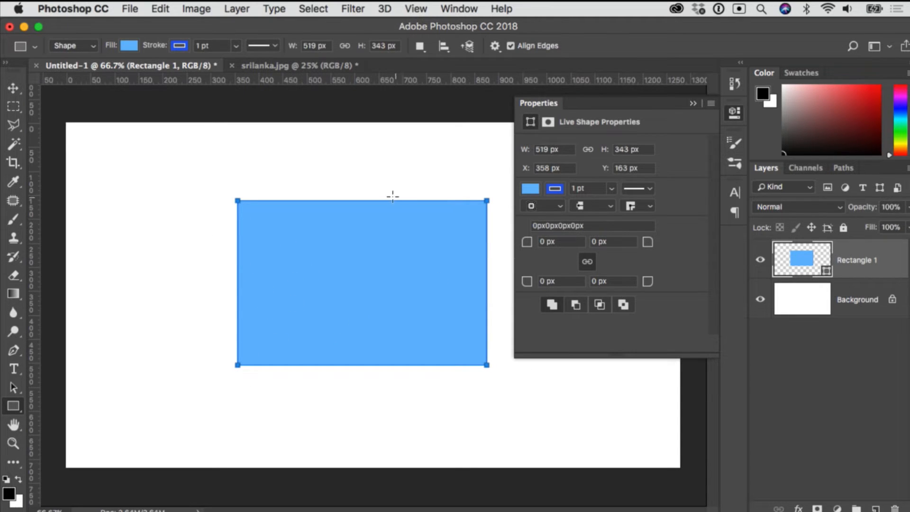
{"action": "left_click", "coordinate": [562, 146]}
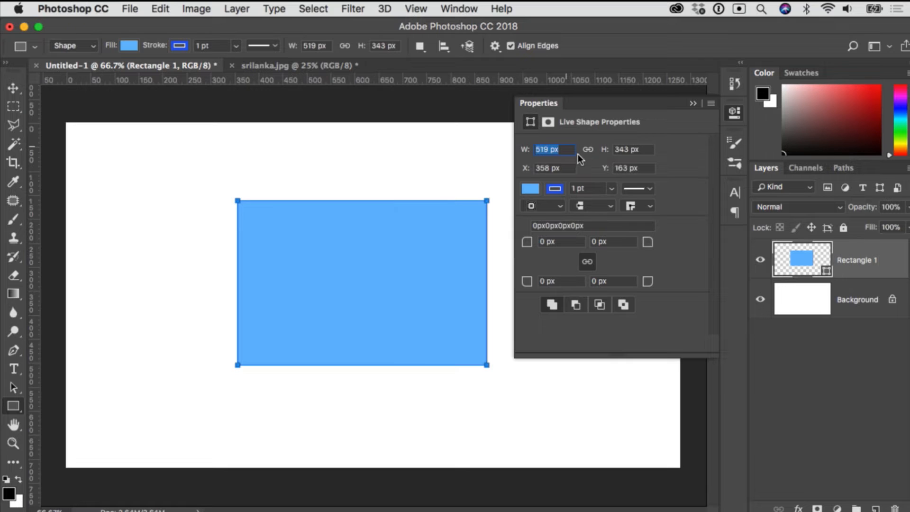
{"action": "type", "text": "300"}
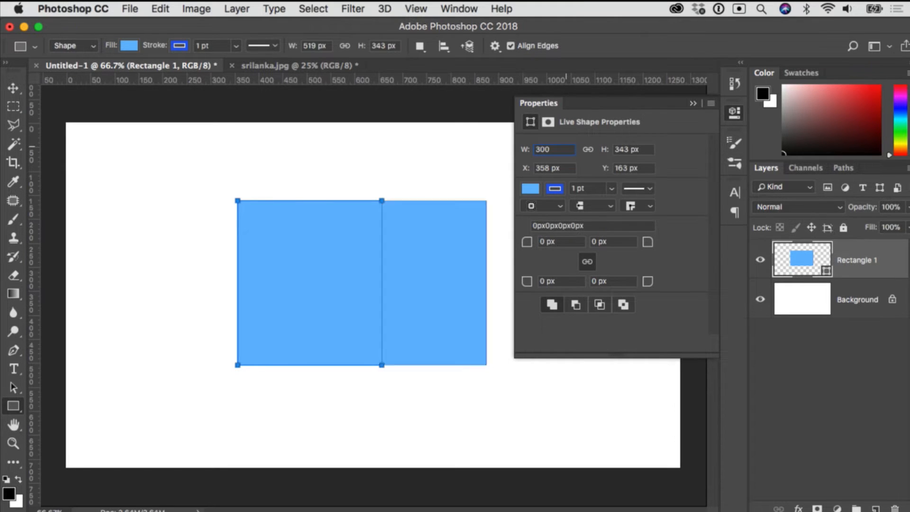
{"action": "key", "text": "Tab"}
{"action": "type", "text": "3"}
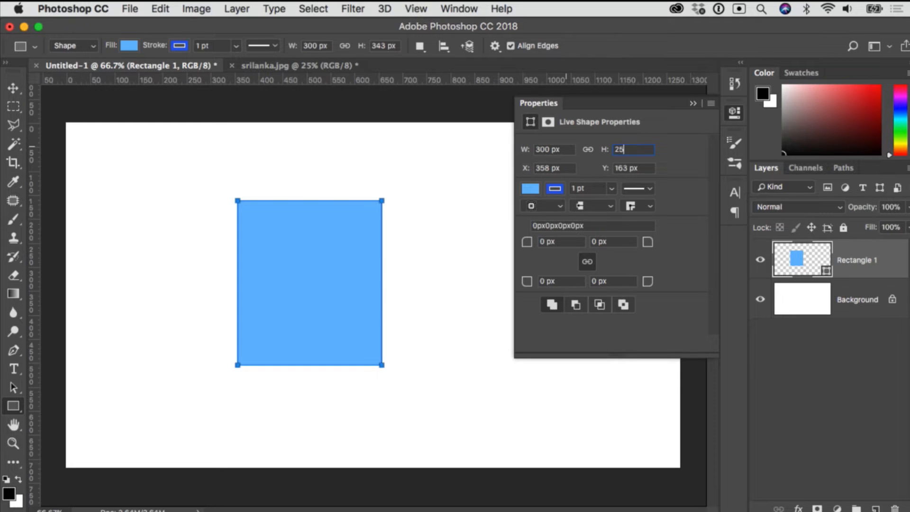
{"action": "key", "text": "Return"}
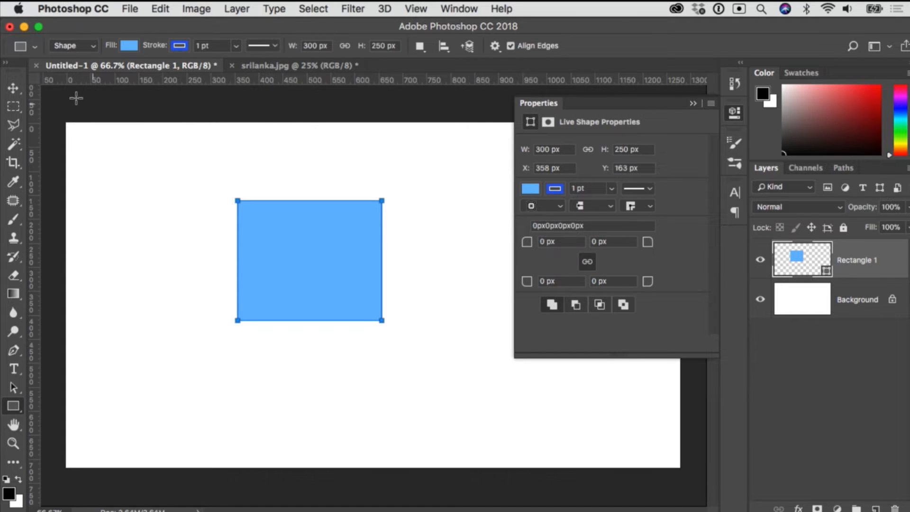
{"action": "left_click", "coordinate": [420, 10]}
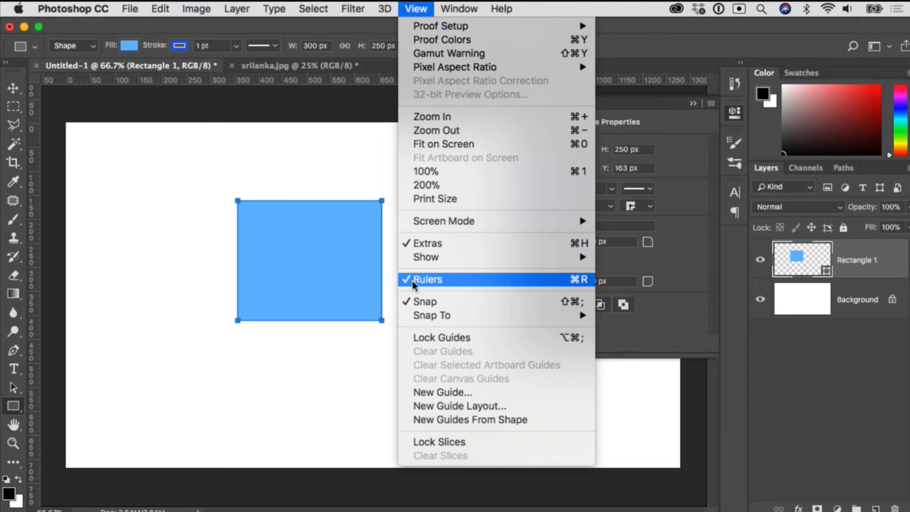
{"action": "left_click", "coordinate": [415, 9]}
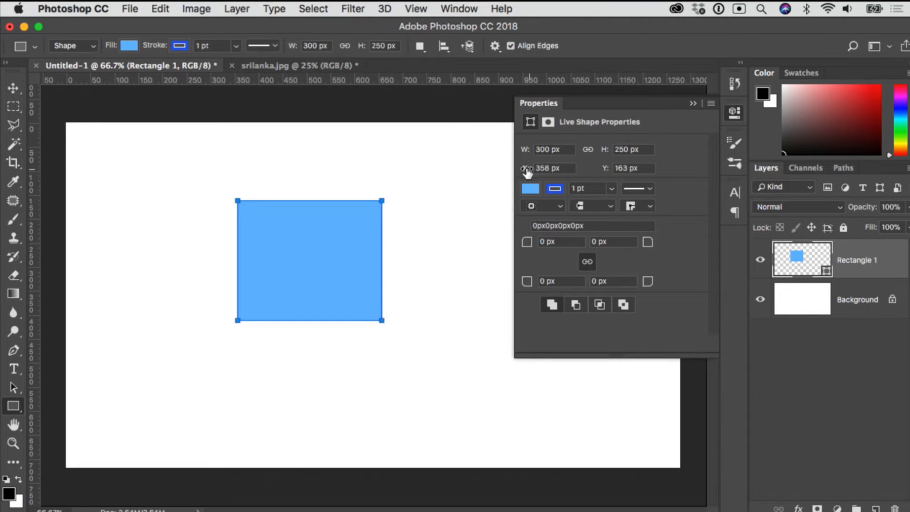
- Move the rectangle to the canvas origin by setting its position to X 0 px and Y 0 px
{"action": "left_click", "coordinate": [566, 168]}
{"action": "type", "text": "0"}
{"action": "key", "text": "Return"}
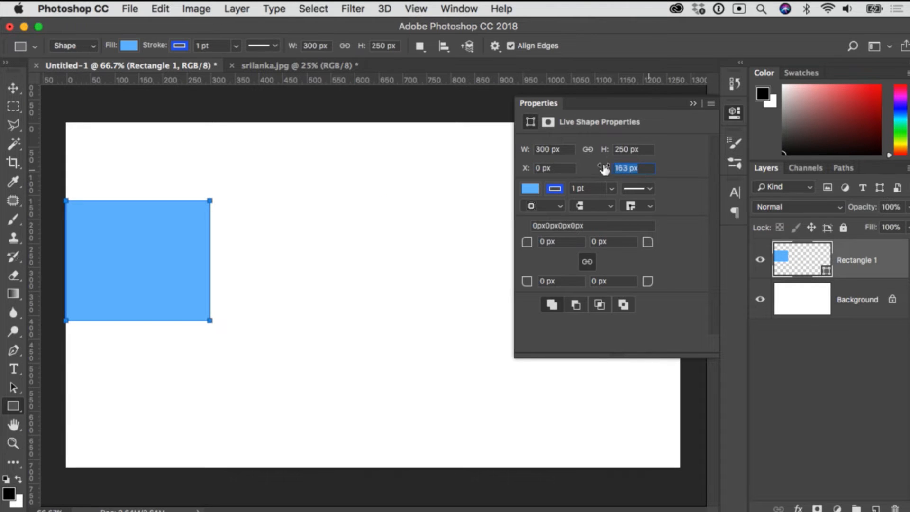
{"action": "type", "text": "0"}
{"action": "key", "text": "Return"}
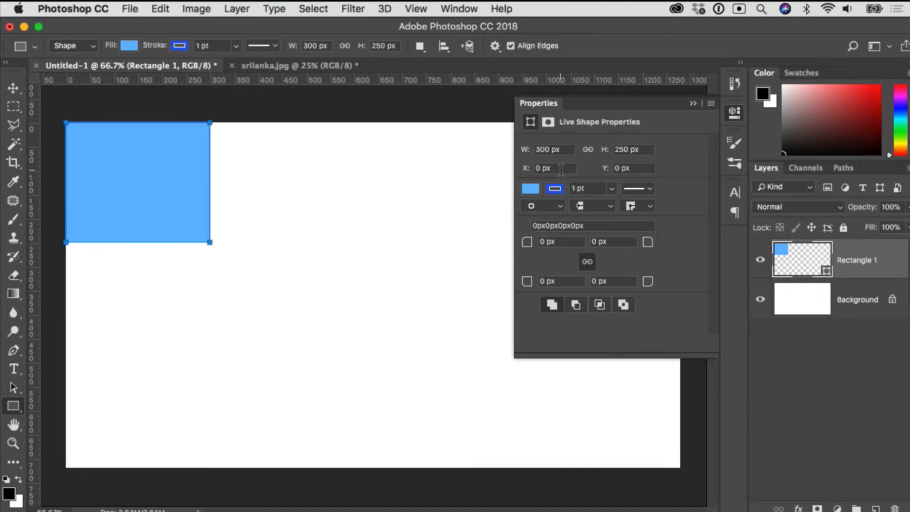
- Position the rectangle at X 300 px and Y 300 px
{"action": "left_click", "coordinate": [560, 168]}
{"action": "type", "text": "300"}
{"action": "key", "text": "Tab"}
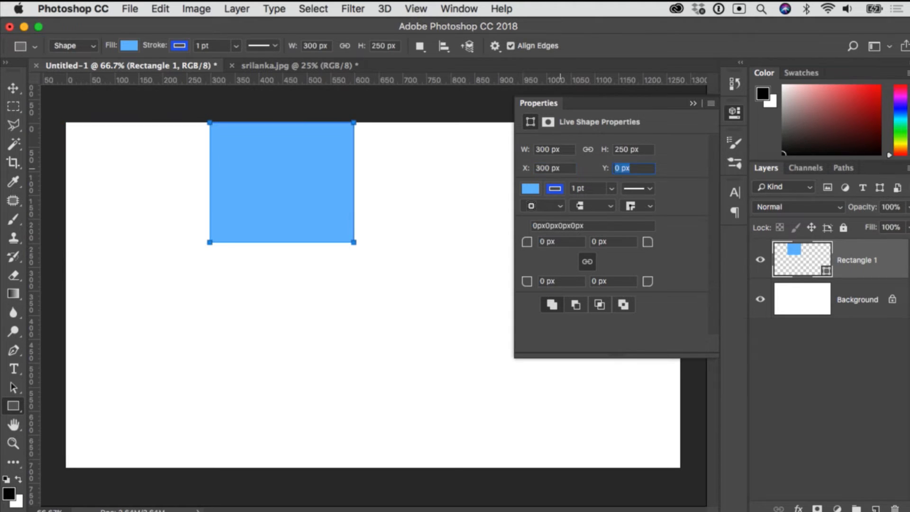
{"action": "type", "text": "300"}
{"action": "key", "text": "Return"}
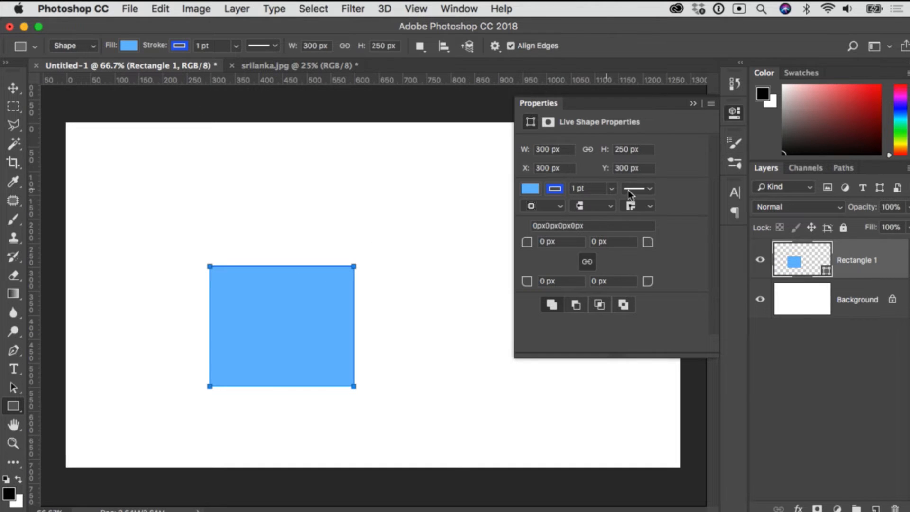
- Try thinner stroke widths on the rectangle, and thicken its outline to about 26.87 pt
{"action": "left_click", "coordinate": [612, 189]}
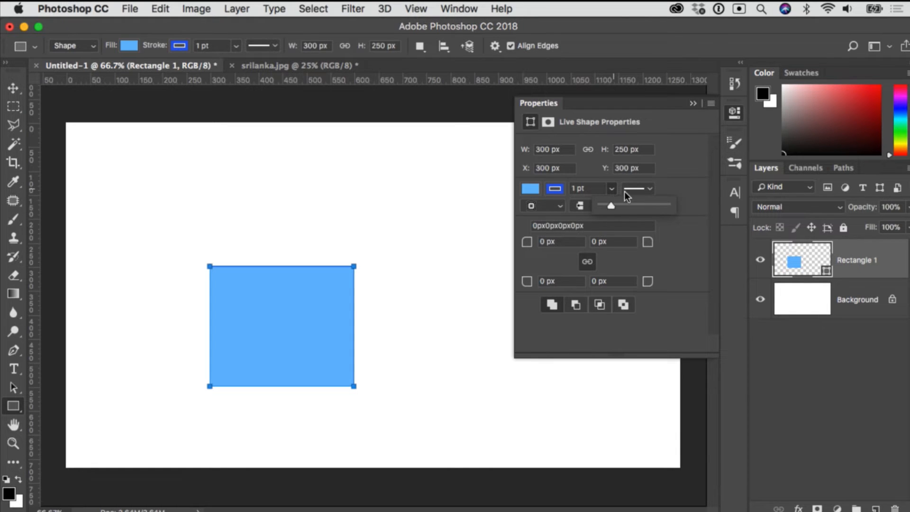
{"action": "left_click_drag", "start_coordinate": [613, 206], "coordinate": [616, 206]}
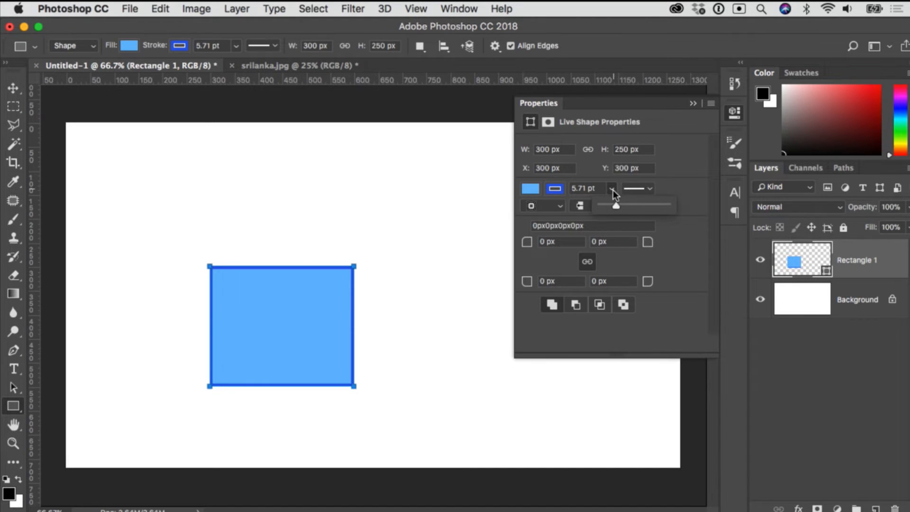
{"action": "left_click_drag", "start_coordinate": [604, 204], "coordinate": [607, 207]}
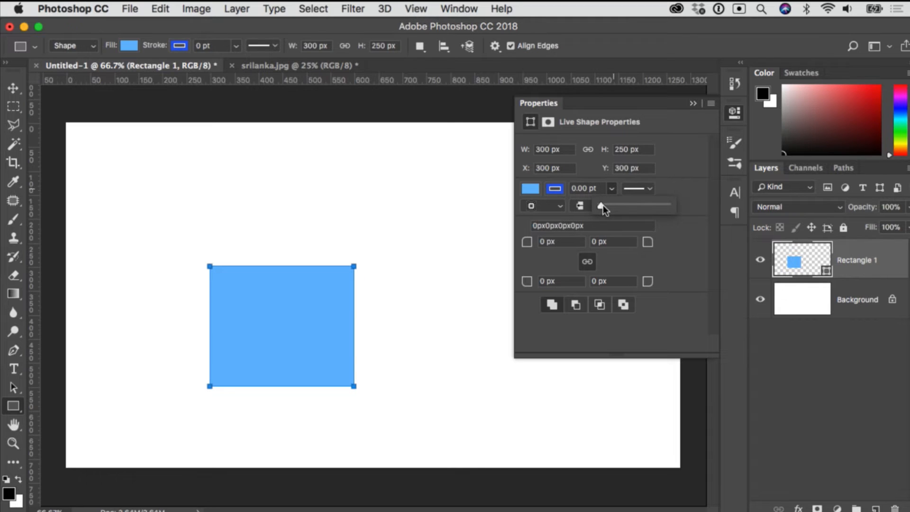
{"action": "left_click_drag", "start_coordinate": [617, 208], "coordinate": [635, 213]}
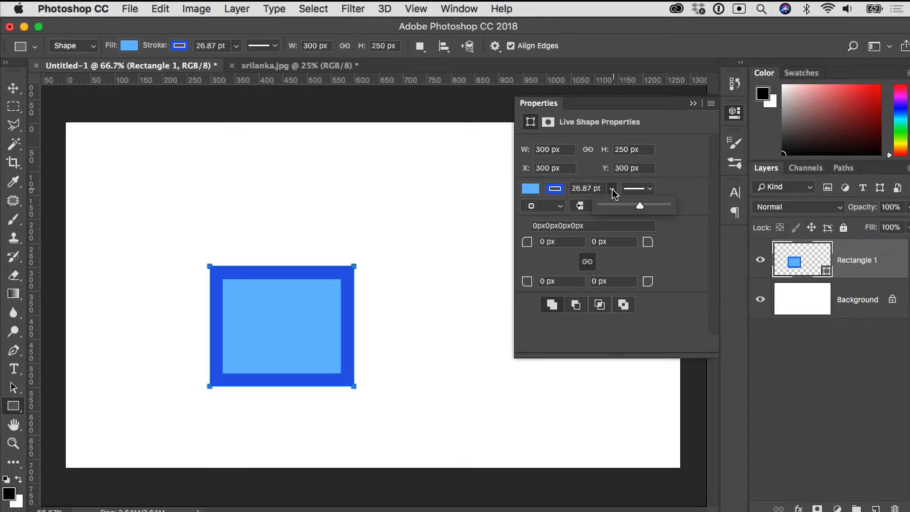
- Compare the dashed and dotted stroke styles on the rectangle's outline, and apply the dashed style with dash 4 and gap 2
{"action": "left_click", "coordinate": [649, 189]}
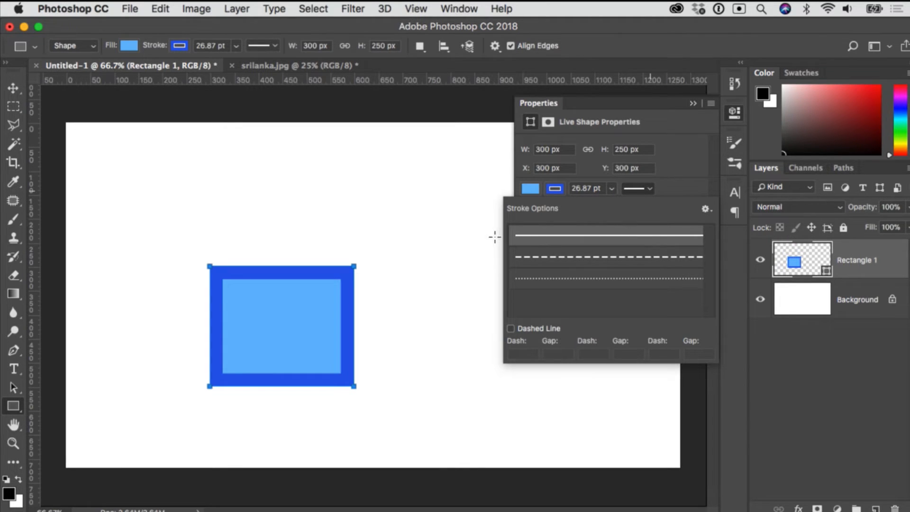
{"action": "left_click", "coordinate": [575, 258]}
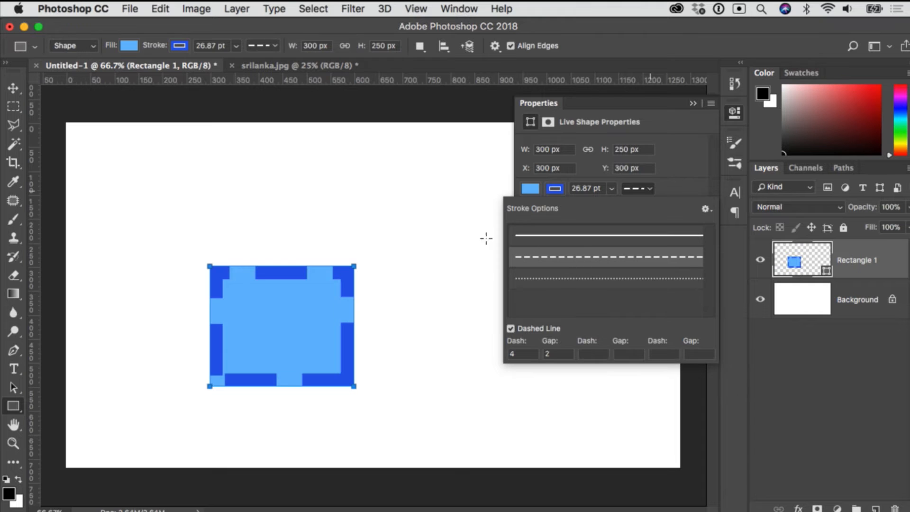
{"action": "left_click", "coordinate": [568, 279]}
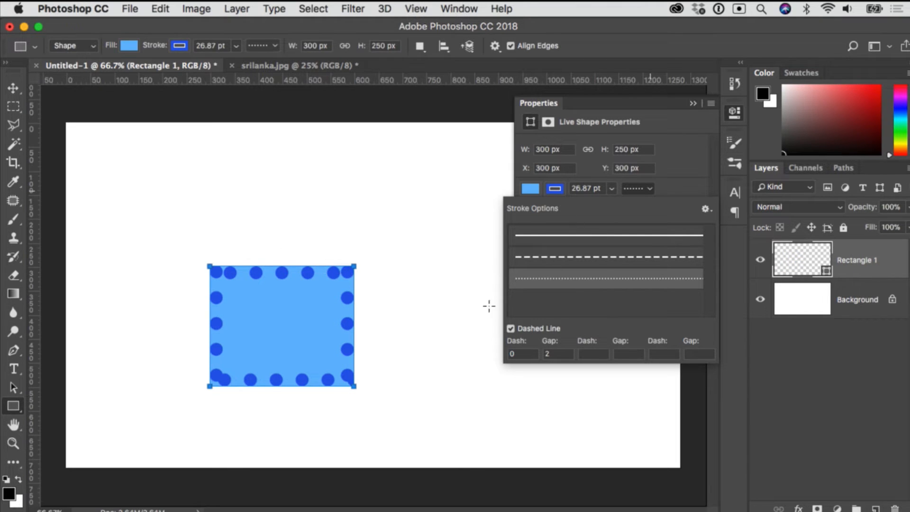
{"action": "left_click", "coordinate": [583, 258]}
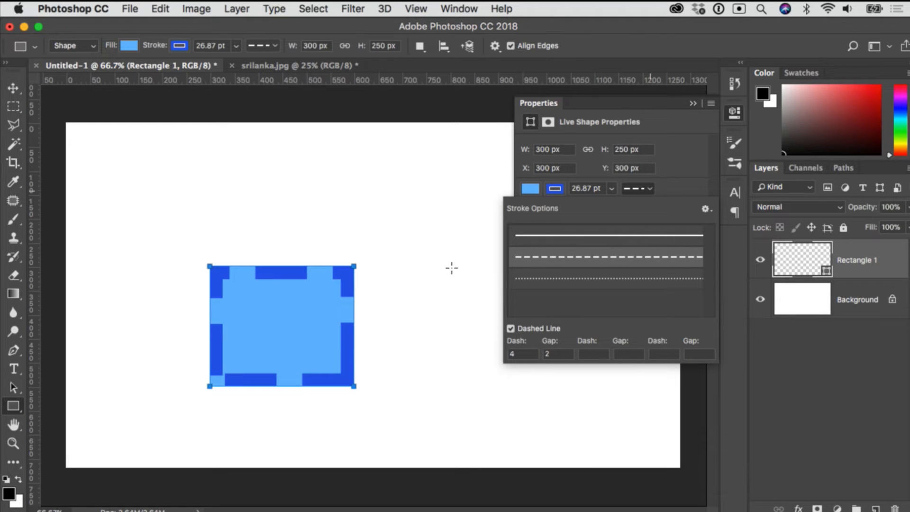
{"action": "left_click", "coordinate": [552, 280]}
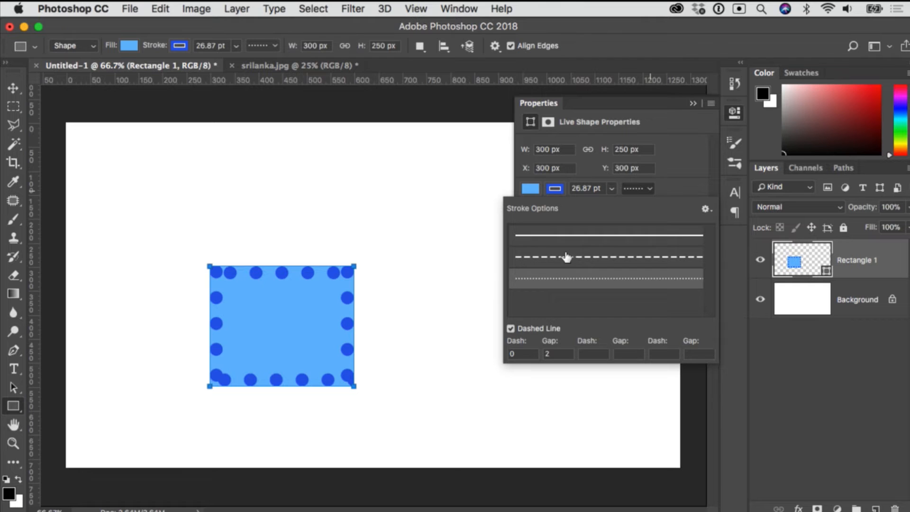
{"action": "left_click", "coordinate": [568, 258]}
{"action": "left_click_drag", "start_coordinate": [518, 354], "coordinate": [504, 354]}
{"action": "left_click", "coordinate": [503, 354]}
{"action": "left_click", "coordinate": [479, 341]}
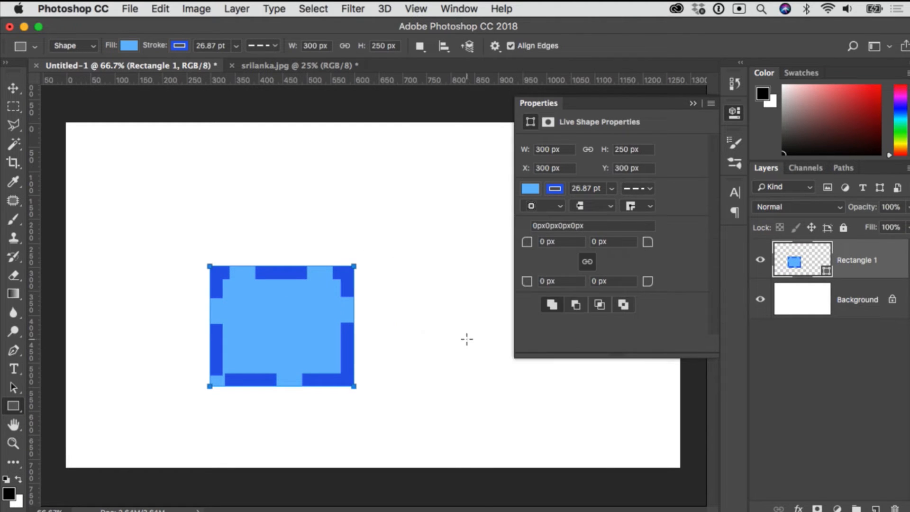
- Set the dash length of the rectangle's dashed outline to 2
{"action": "left_click", "coordinate": [647, 190]}
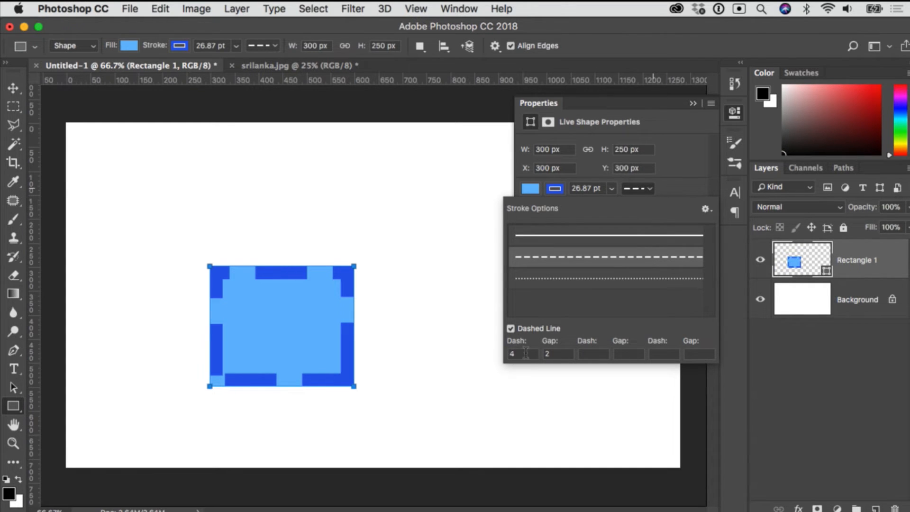
{"action": "left_click", "coordinate": [519, 353]}
{"action": "type", "text": "2"}
{"action": "left_click", "coordinate": [561, 353]}
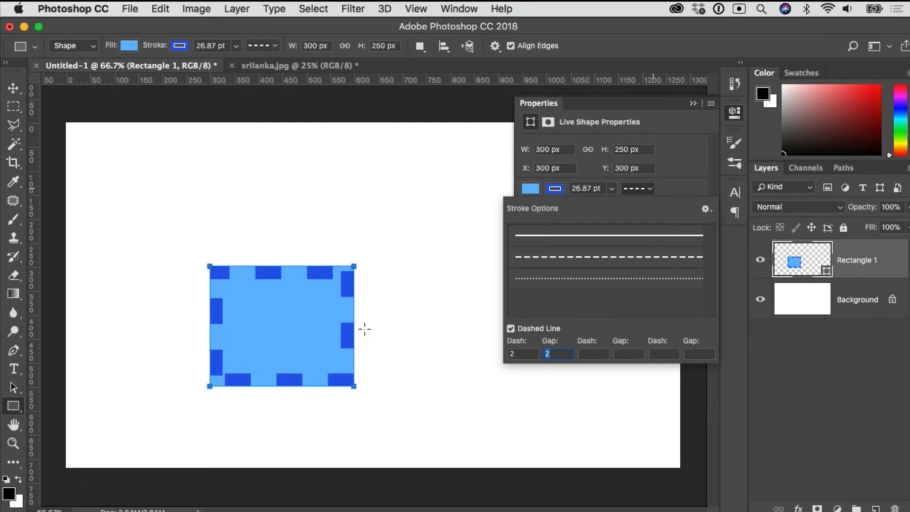
{"action": "left_click", "coordinate": [683, 187]}
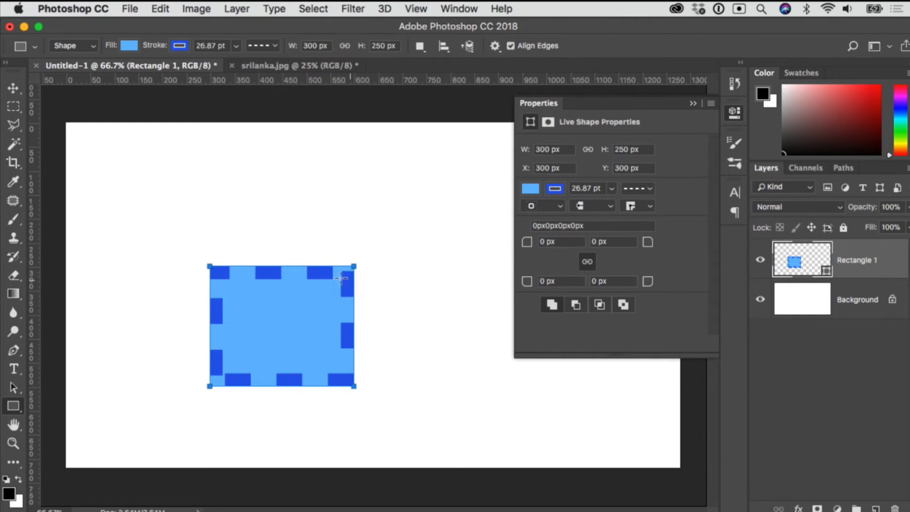
- Try the centre stroke alignment on the rectangle's outline, and the outside alignment
{"action": "left_click", "coordinate": [560, 205]}
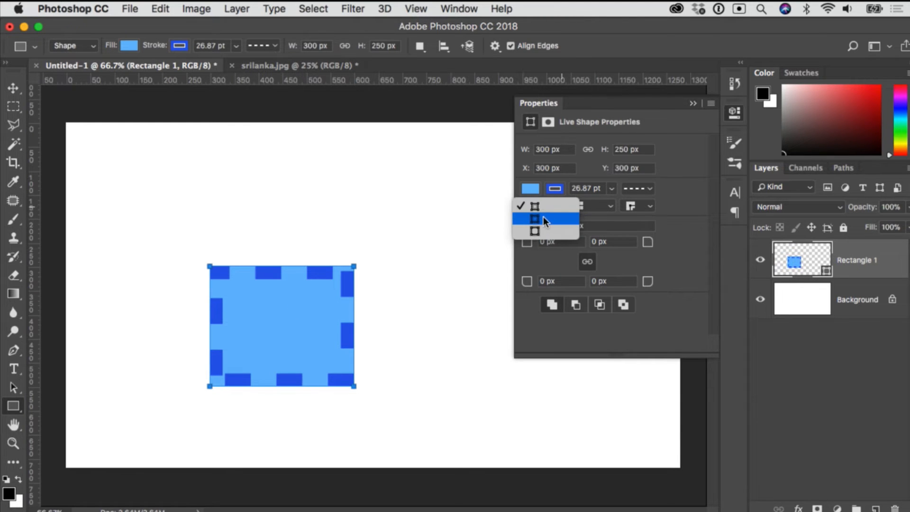
{"action": "left_click", "coordinate": [544, 218]}
{"action": "left_click", "coordinate": [560, 205]}
{"action": "left_click", "coordinate": [558, 220]}
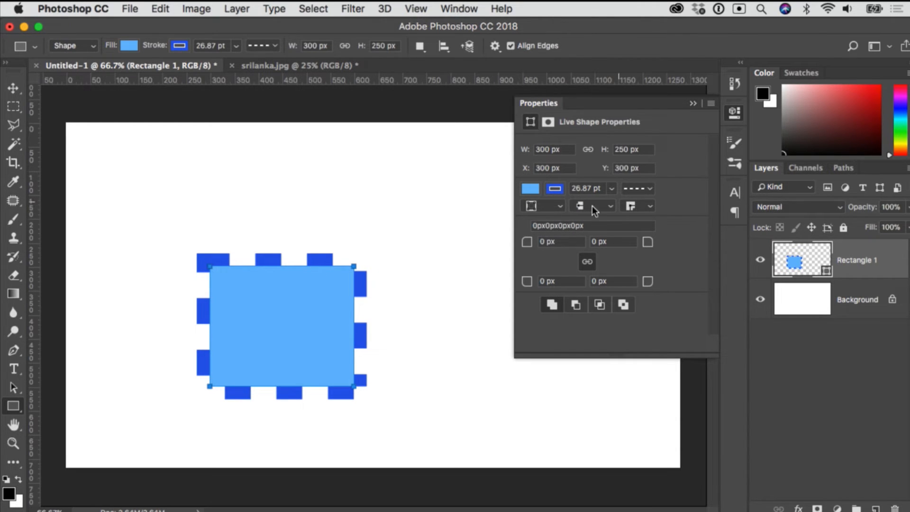
- Restore the rectangle's outline to a solid stroke aligned inside, and look through the stroke cap options
{"action": "left_click", "coordinate": [612, 205]}
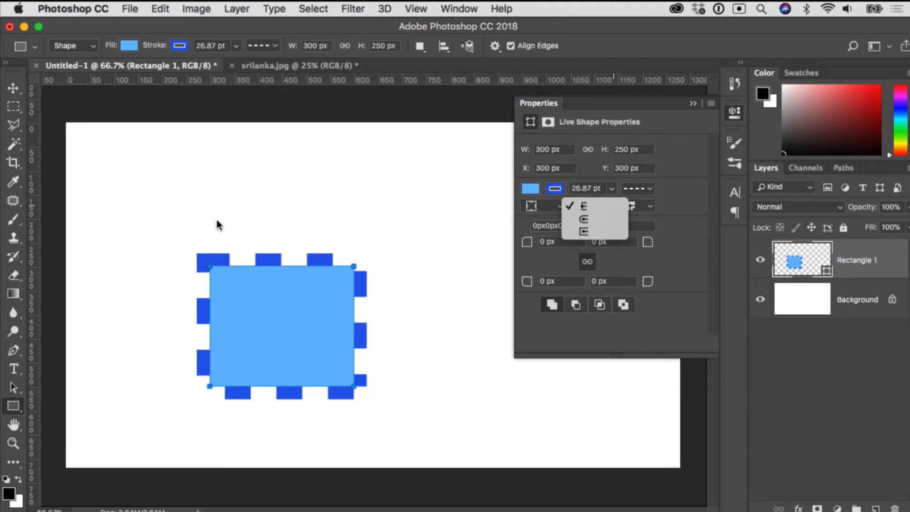
{"action": "left_click", "coordinate": [644, 205]}
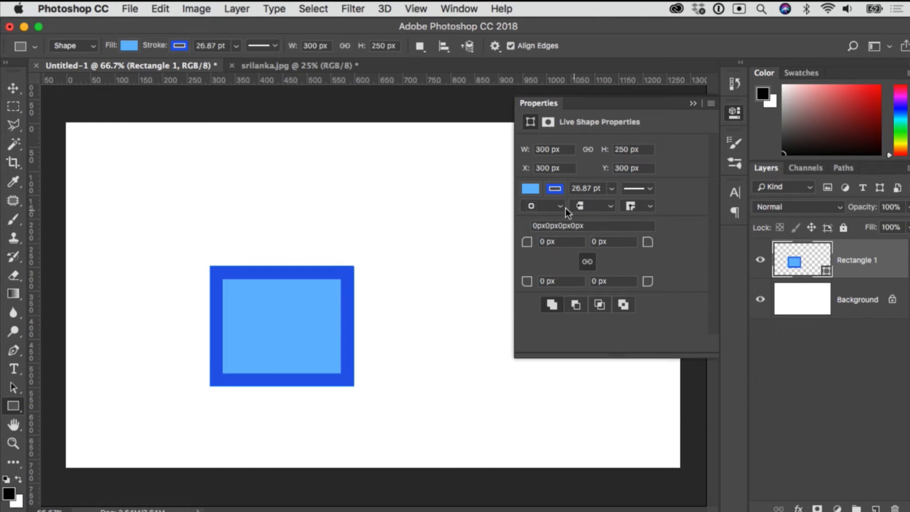
{"action": "left_click", "coordinate": [609, 208]}
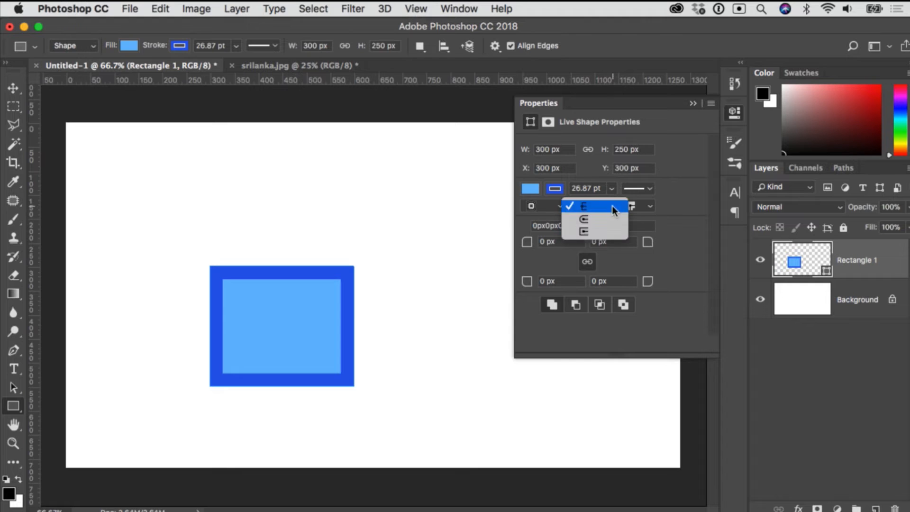
{"action": "left_click", "coordinate": [680, 196]}
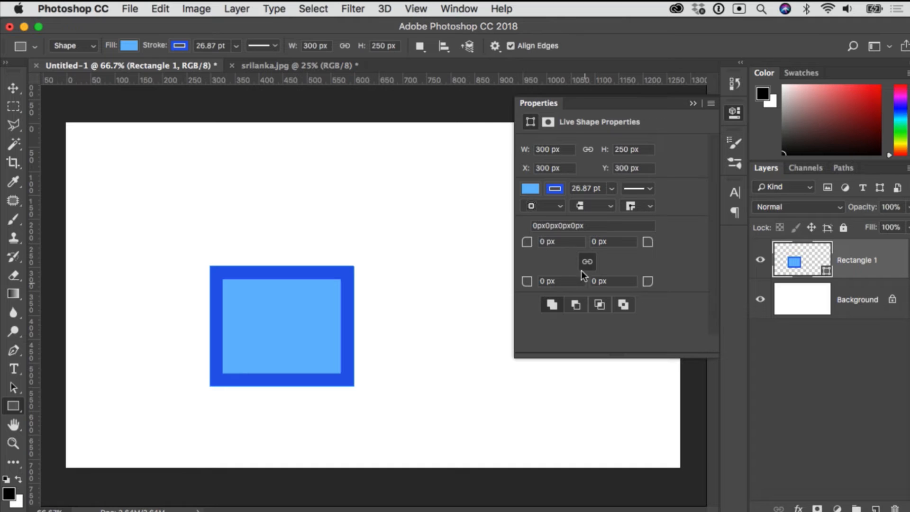
- Round all corners of the rectangle to 10 px, and unlink the radii to set the bottom-right corner to 40 px
{"action": "type", "text": "10"}
{"action": "key", "text": "Tab"}
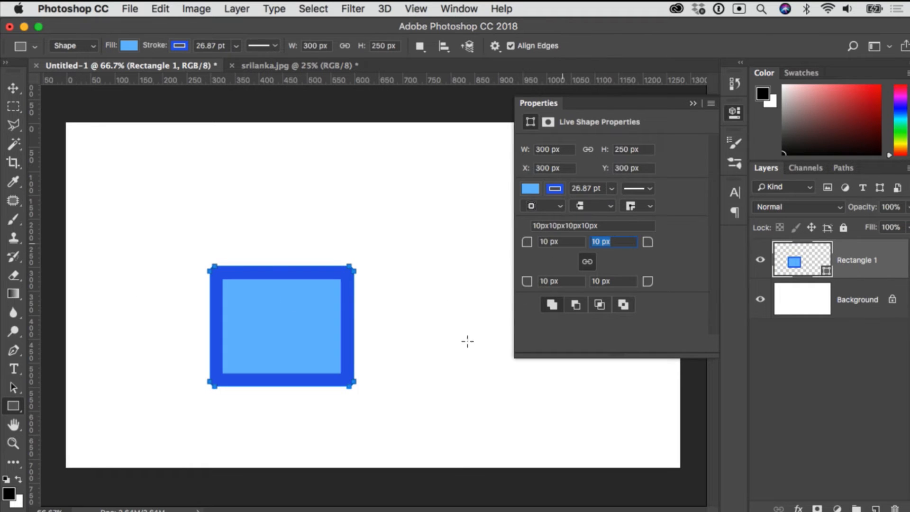
{"action": "left_click", "coordinate": [587, 262]}
{"action": "left_click", "coordinate": [624, 282]}
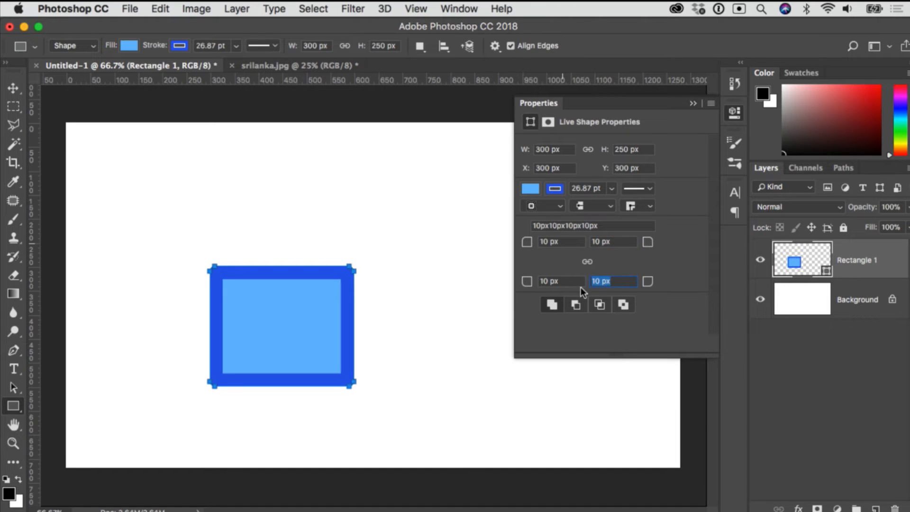
{"action": "type", "text": "40"}
{"action": "key", "text": "Return"}
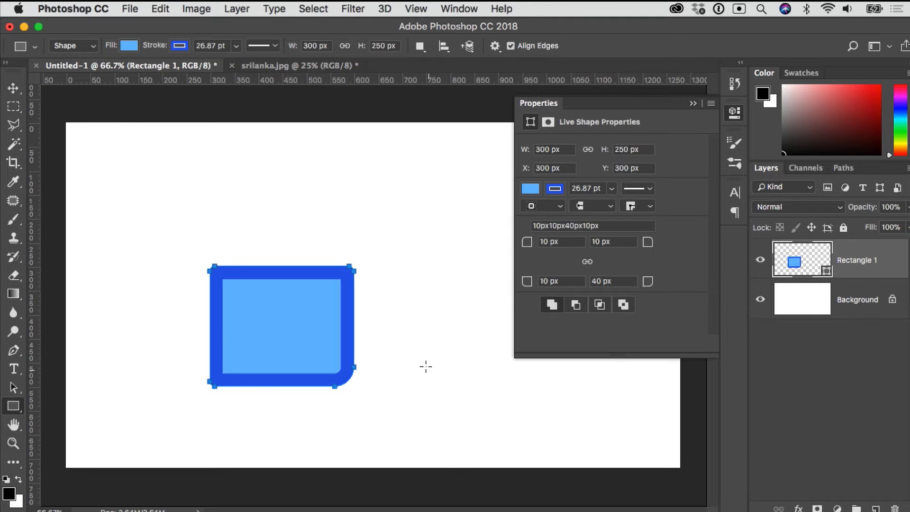
- Examine the rectangle's rounded corners up close with nothing selected, and review its live shape properties again
{"action": "left_click", "coordinate": [736, 113]}
{"action": "left_click", "coordinate": [811, 378]}
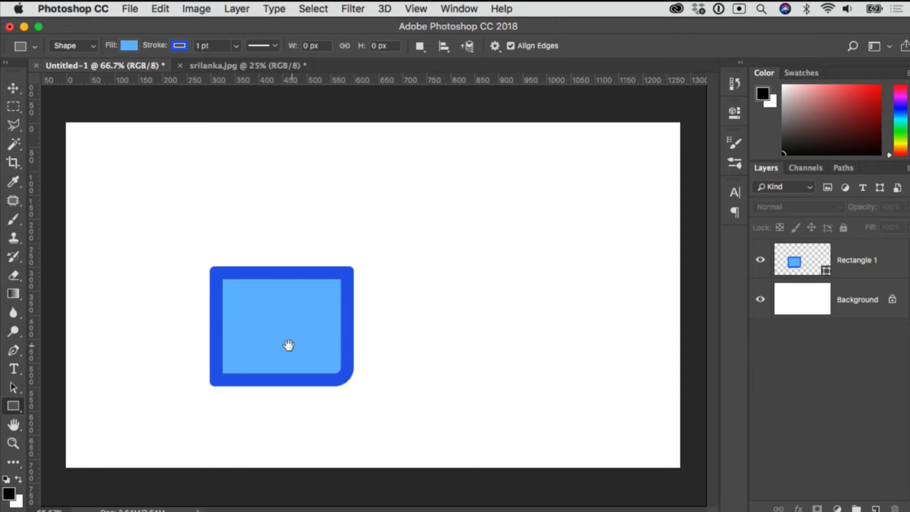
{"action": "key", "text": "z"}
{"action": "left_click", "coordinate": [316, 288]}
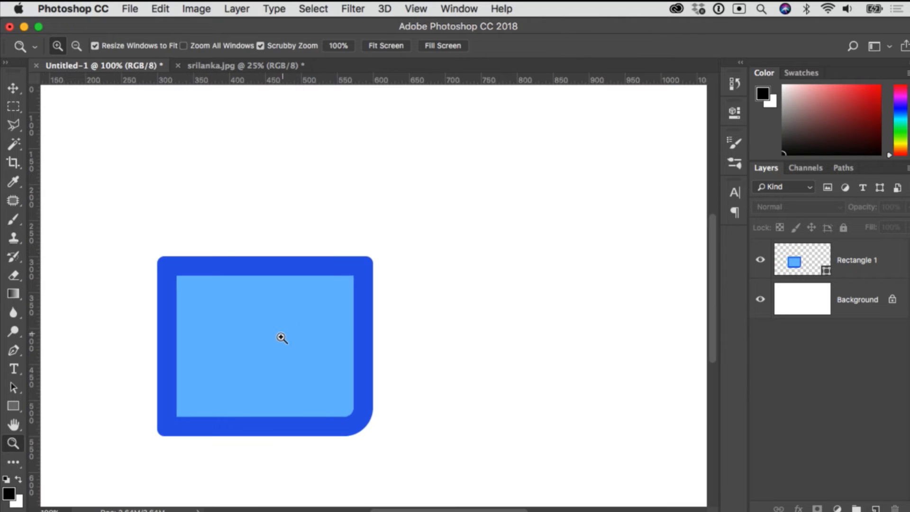
{"action": "key", "text": "space"}
{"action": "left_click_drag", "start_coordinate": [293, 366], "coordinate": [390, 305]}
{"action": "key", "text": "super+r"}
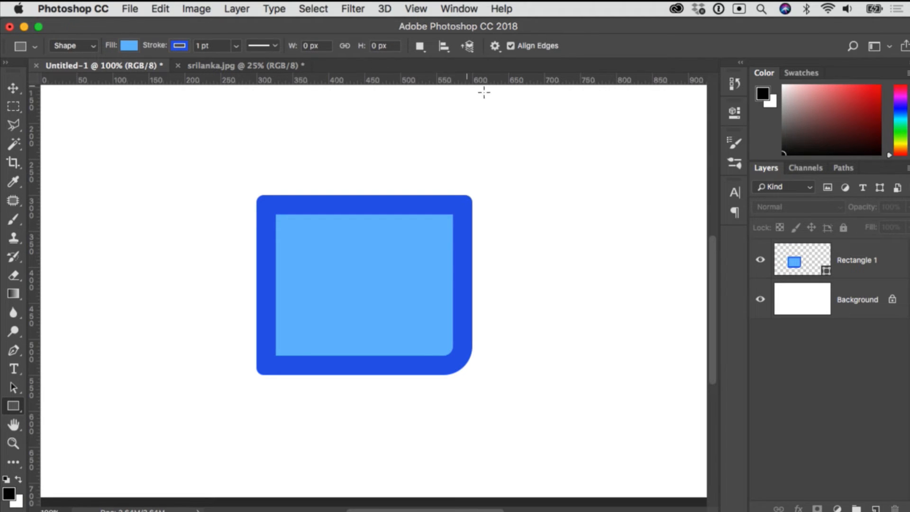
{"action": "left_click", "coordinate": [798, 262]}
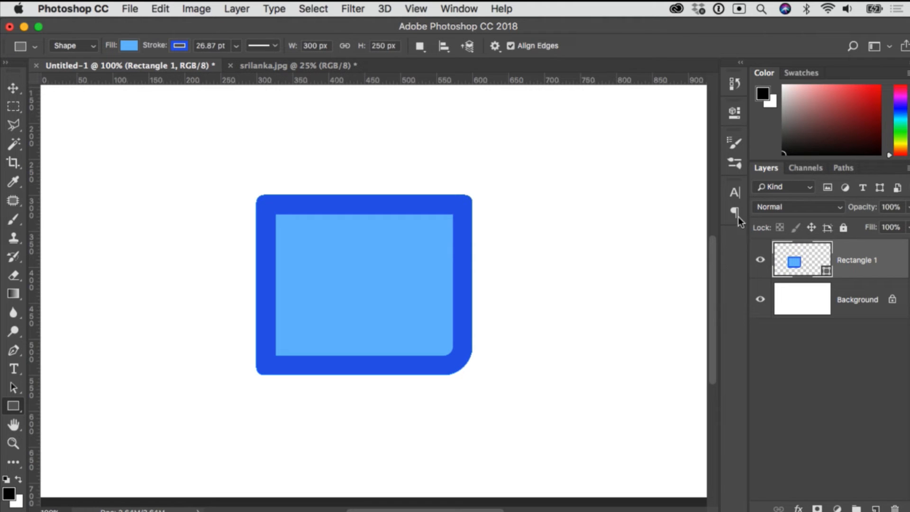
{"action": "left_click", "coordinate": [733, 112]}
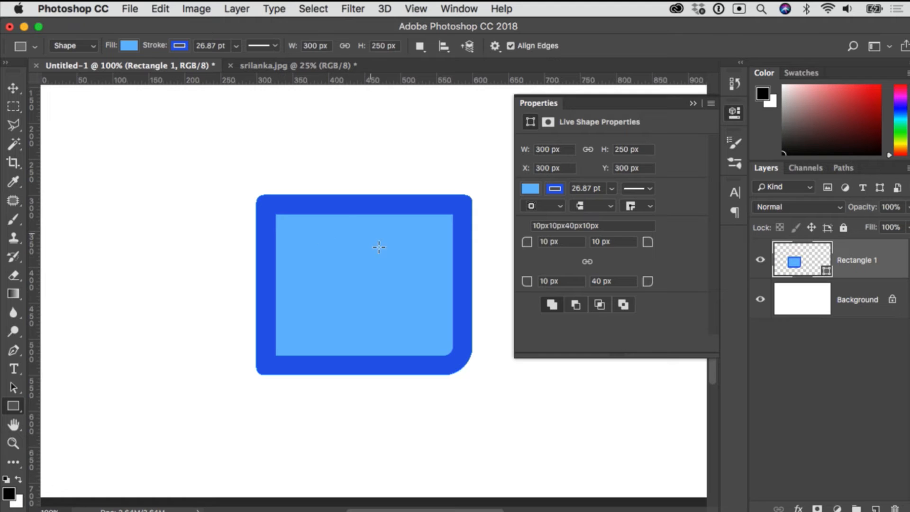
{"action": "left_click", "coordinate": [735, 111]}
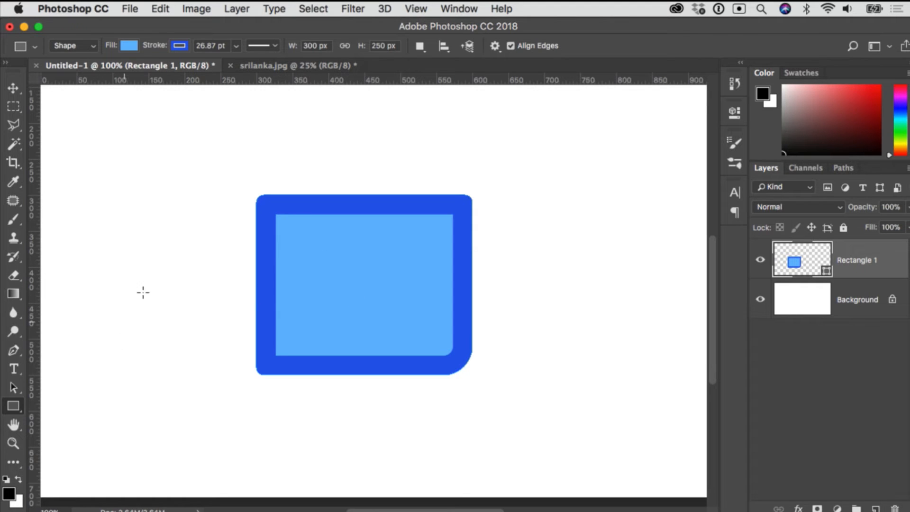
- Draw a circle about 174 px across with the Ellipse tool, above and to the right of the rectangle
{"action": "key", "text": "alt+space"}
{"action": "left_click", "coordinate": [331, 296], "text": "alt"}
{"action": "left_click_drag", "start_coordinate": [430, 242], "coordinate": [329, 323]}
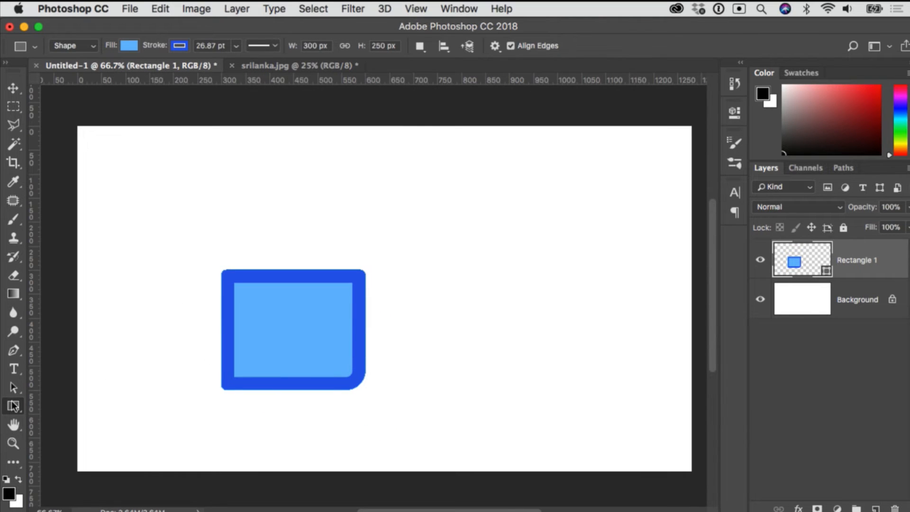
{"action": "right_click", "coordinate": [18, 412]}
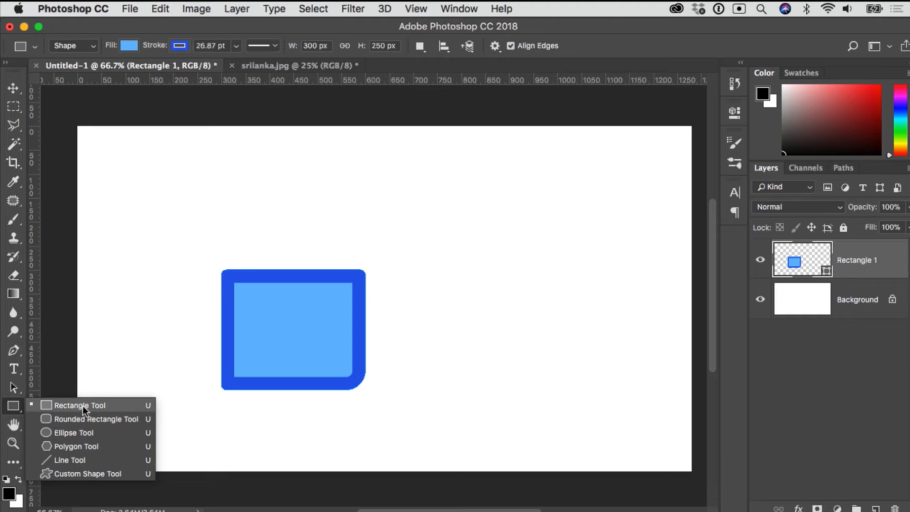
{"action": "left_click", "coordinate": [73, 430]}
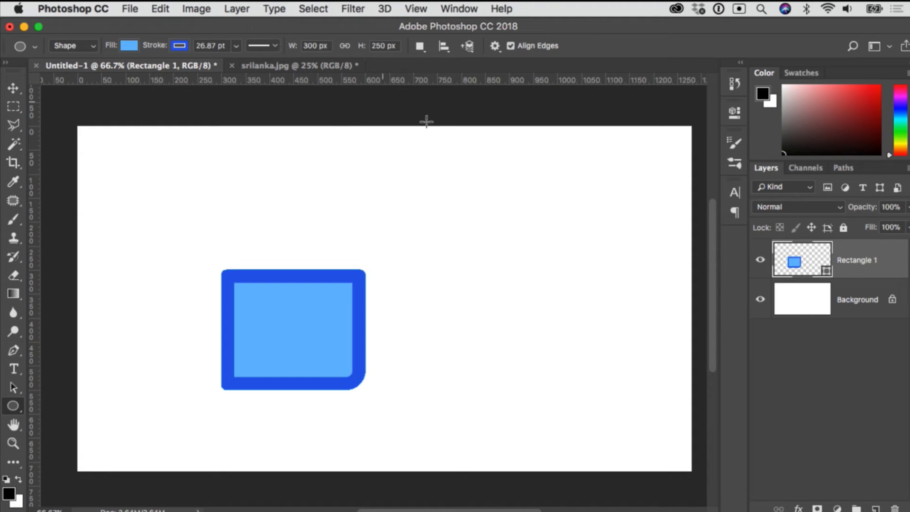
{"action": "left_click_drag", "start_coordinate": [415, 191], "coordinate": [474, 241]}
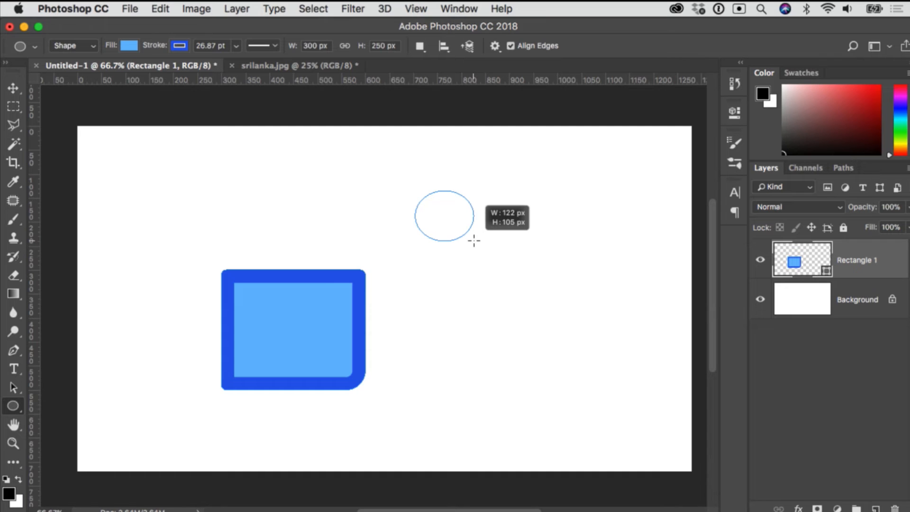
{"action": "left_click_drag", "start_coordinate": [474, 241], "coordinate": [524, 233]}
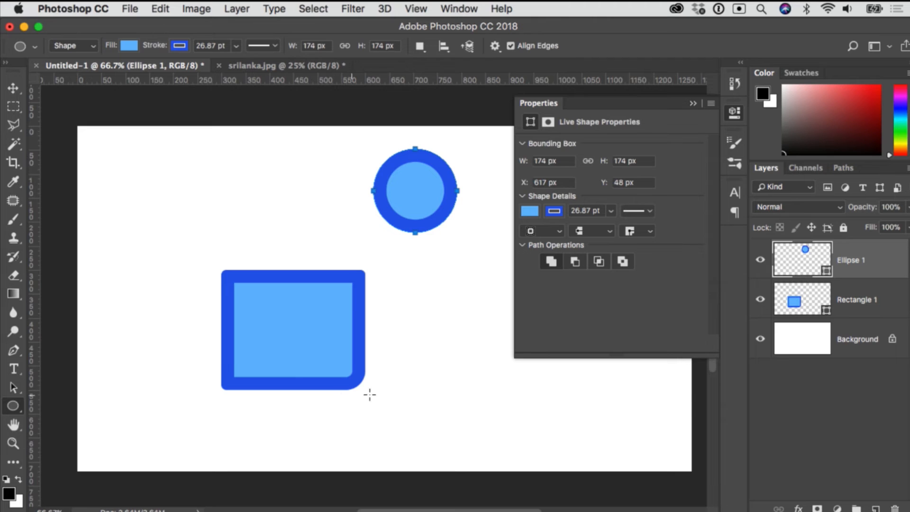
- Draw a slightly rotated five-sided polygon about 279 px wide to the right of the rectangle, using the Polygon tool
{"action": "left_click", "coordinate": [19, 409]}
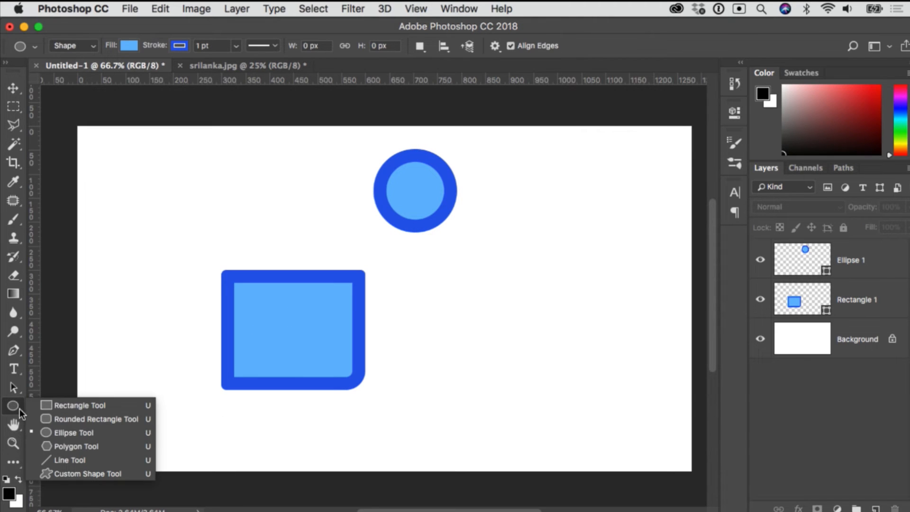
{"action": "left_click", "coordinate": [90, 446]}
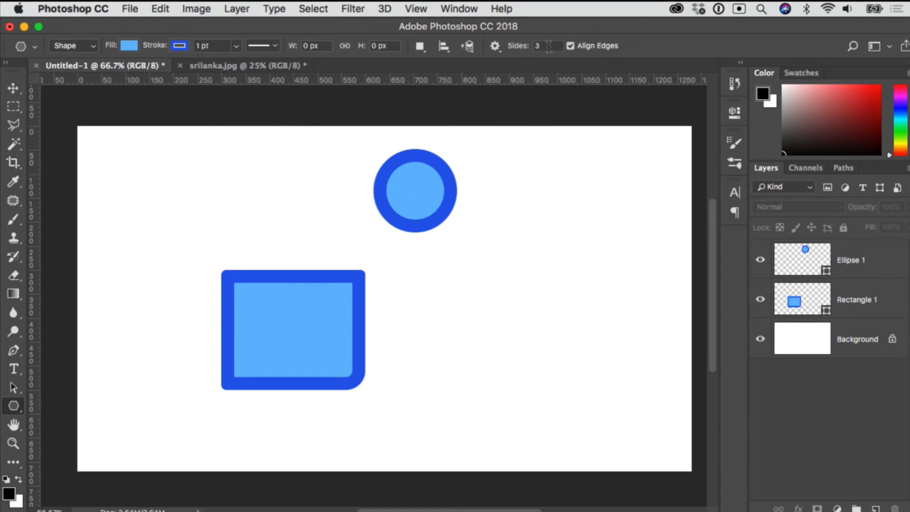
{"action": "left_click", "coordinate": [543, 45]}
{"action": "key", "text": "Return"}
{"action": "left_click_drag", "start_coordinate": [467, 306], "coordinate": [468, 257]}
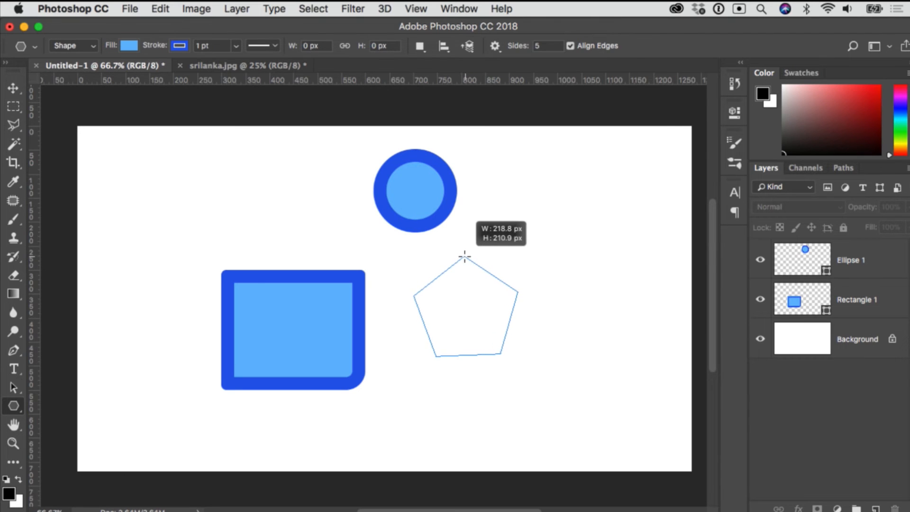
{"action": "left_click_drag", "start_coordinate": [466, 257], "coordinate": [464, 257]}
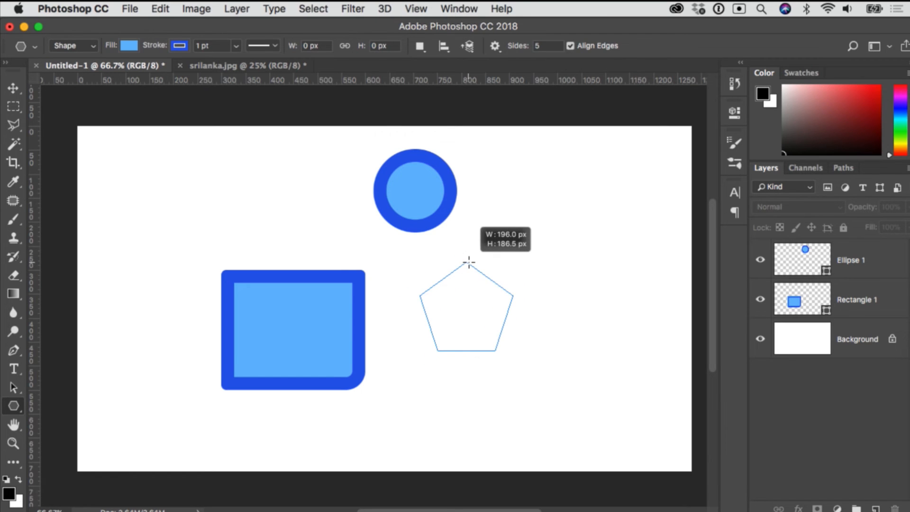
{"action": "left_click_drag", "start_coordinate": [477, 264], "coordinate": [503, 272]}
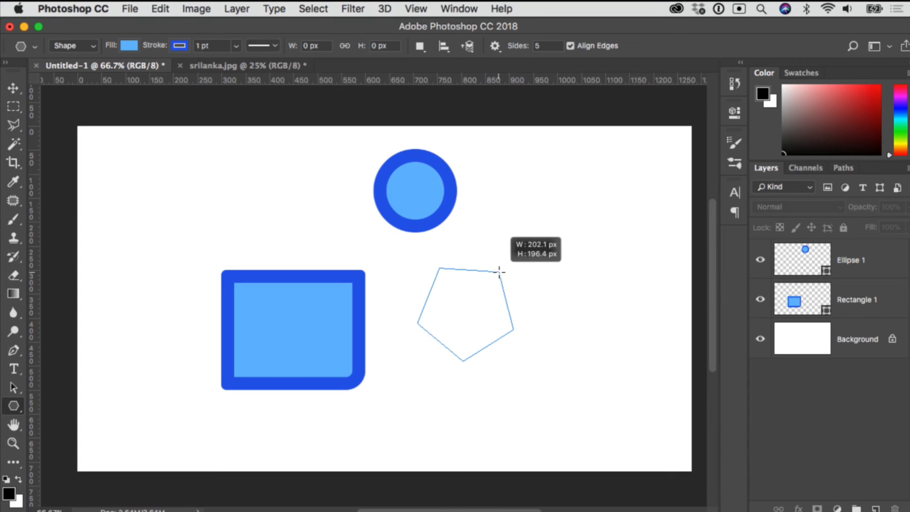
{"action": "left_click_drag", "start_coordinate": [499, 273], "coordinate": [517, 259]}
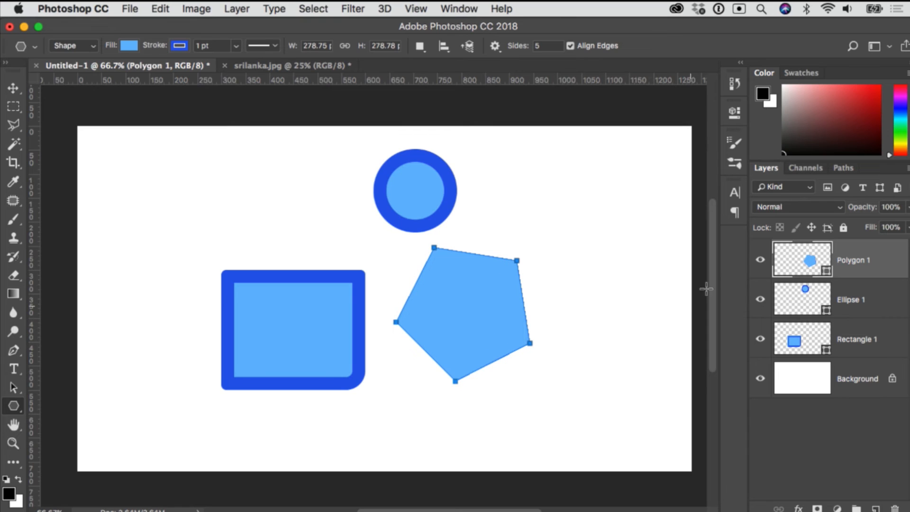
- Check the pentagon's properties, and draw an upright three-sided polygon about 135 by 117 px to its upper right
{"action": "left_click", "coordinate": [734, 113]}
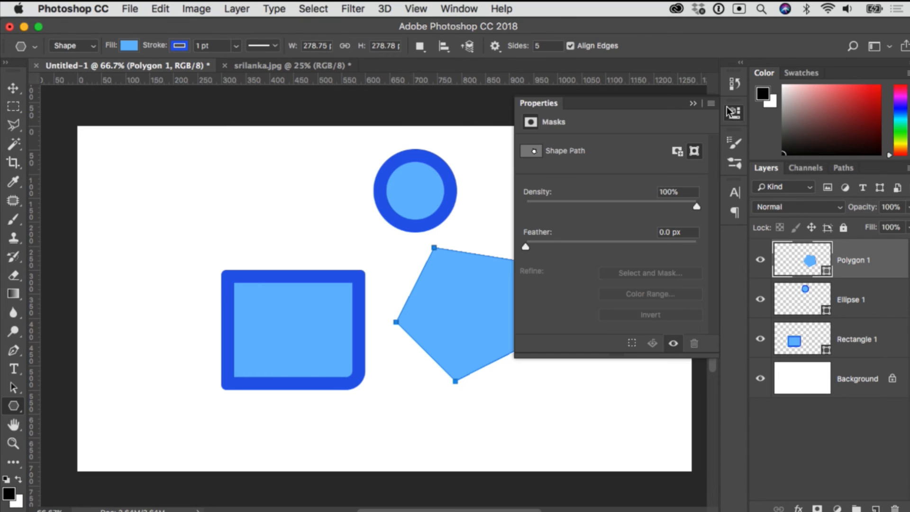
{"action": "left_click", "coordinate": [734, 112]}
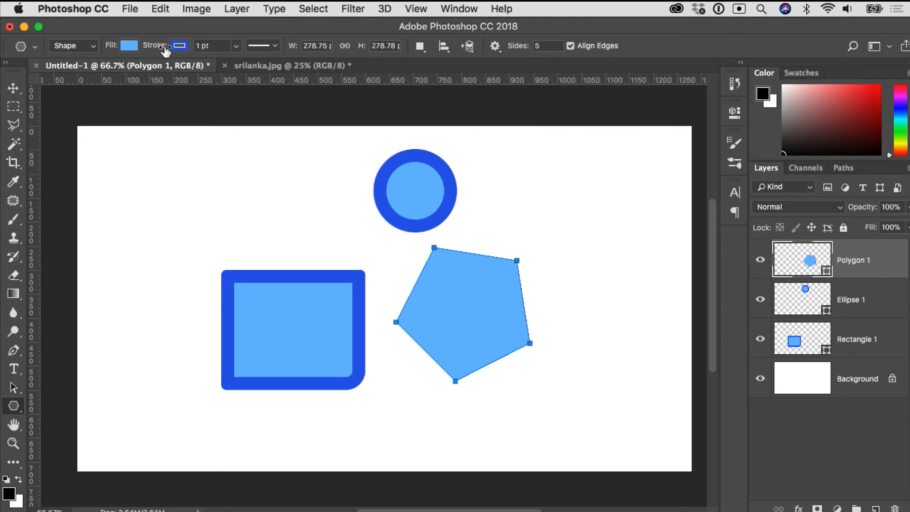
{"action": "left_click", "coordinate": [824, 437]}
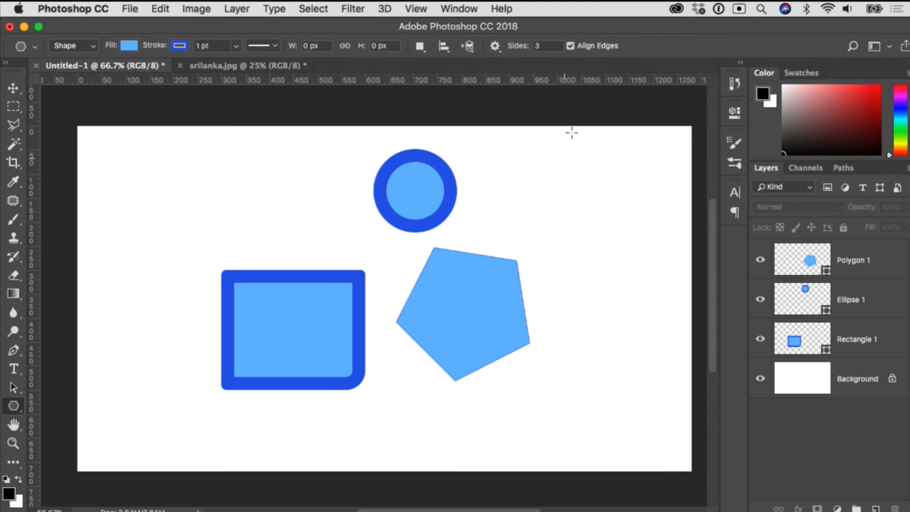
{"action": "left_click_drag", "start_coordinate": [554, 227], "coordinate": [555, 184]}
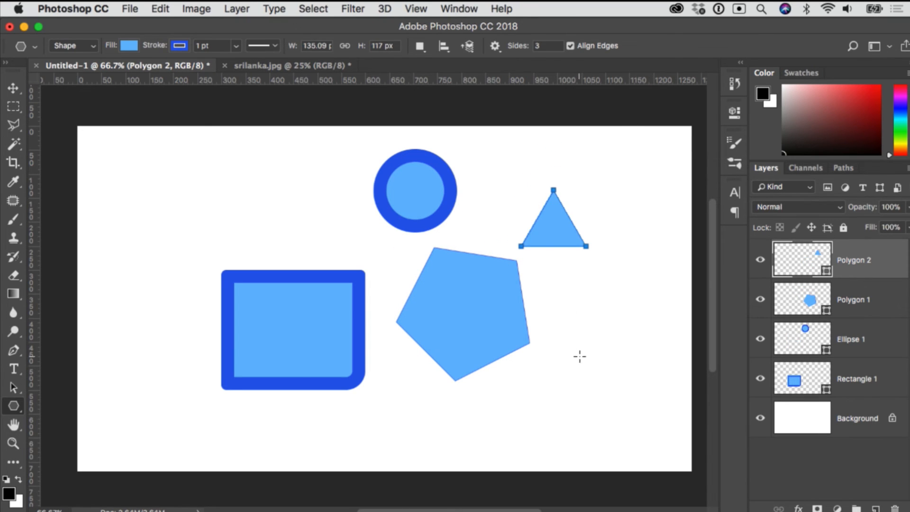
- Draw a horizontal line about 366 px long with a 2 px weight above the rectangle, using the Line tool
{"action": "right_click", "coordinate": [16, 412]}
{"action": "left_click", "coordinate": [73, 457]}
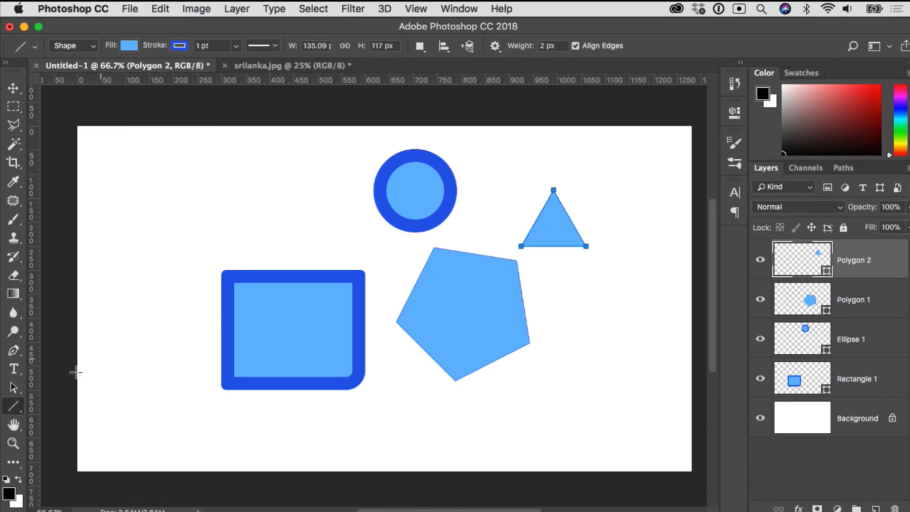
{"action": "left_click_drag", "start_coordinate": [131, 184], "coordinate": [307, 161]}
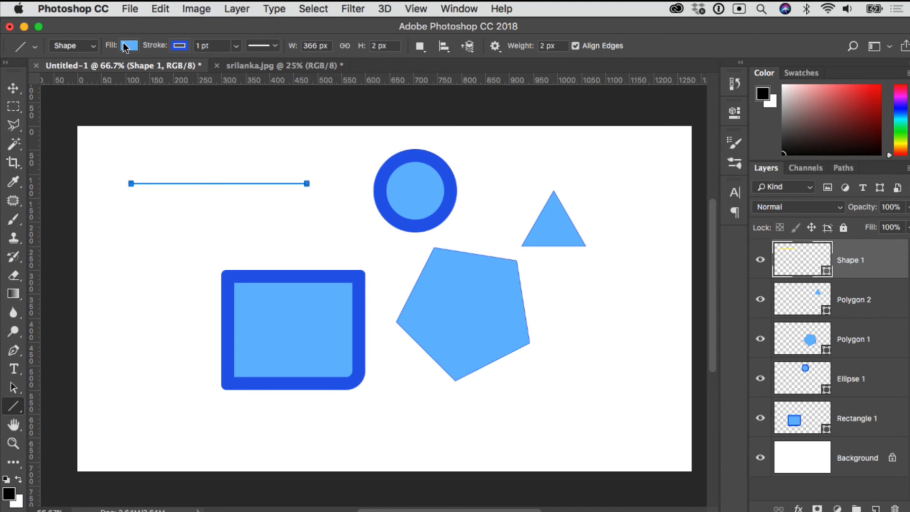
- Change the line's stroke colour to magenta, and draw a second horizontal line about 363 px long just below it
{"action": "left_click", "coordinate": [180, 46]}
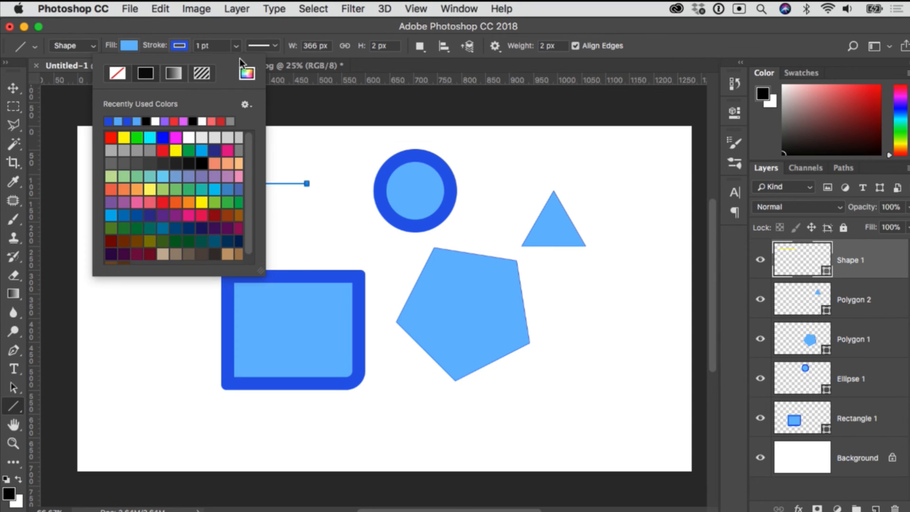
{"action": "left_click", "coordinate": [247, 73]}
{"action": "left_click", "coordinate": [380, 223]}
{"action": "mouse_move", "coordinate": [338, 202]}
{"action": "left_mouse_down"}
{"action": "mouse_move", "coordinate": [310, 195]}
{"action": "mouse_move", "coordinate": [349, 193]}
{"action": "left_mouse_up"}
{"action": "left_click", "coordinate": [508, 184]}
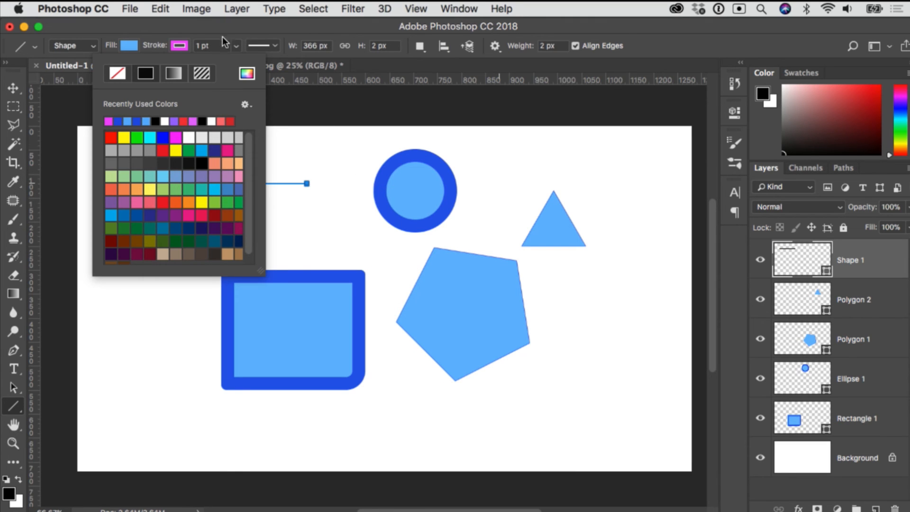
{"action": "left_click", "coordinate": [192, 27]}
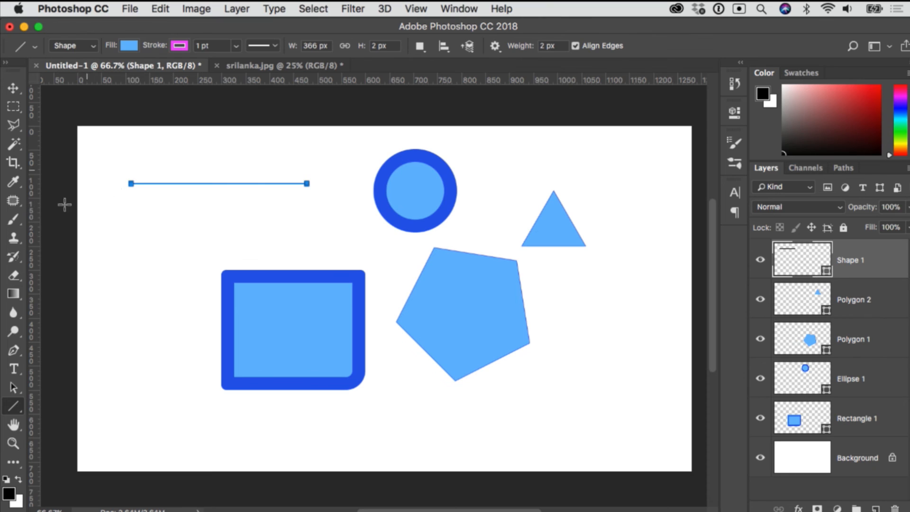
{"action": "mouse_move", "coordinate": [131, 215]}
{"action": "left_mouse_down"}
{"action": "mouse_move", "coordinate": [341, 209]}
{"action": "mouse_move", "coordinate": [305, 215]}
{"action": "left_mouse_up"}
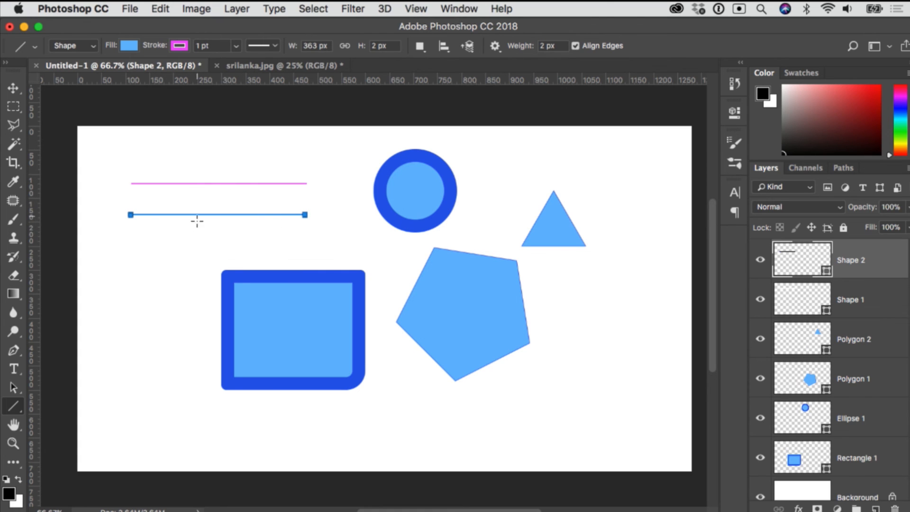
{"action": "key", "text": "z"}
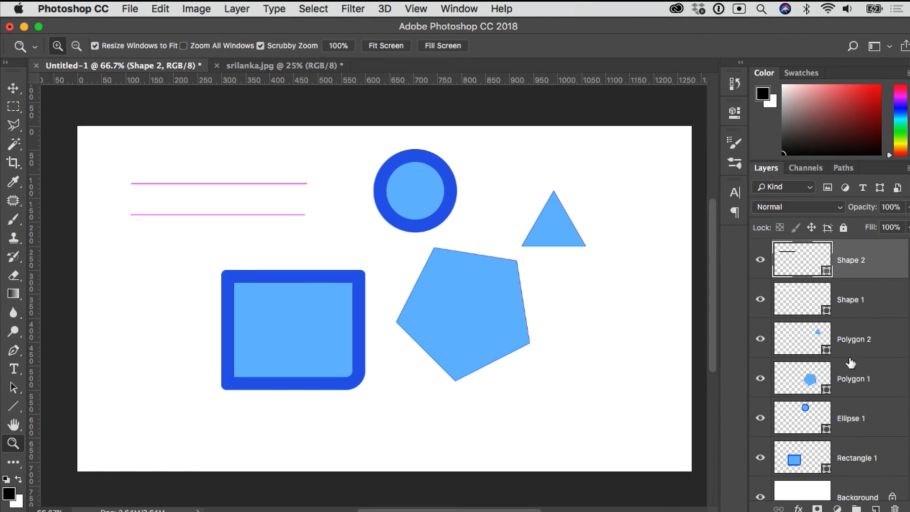
- Enlarge the circle on the Ellipse 1 layer toward the lower left to about 616% width and 670% height
{"action": "left_click", "coordinate": [855, 416]}
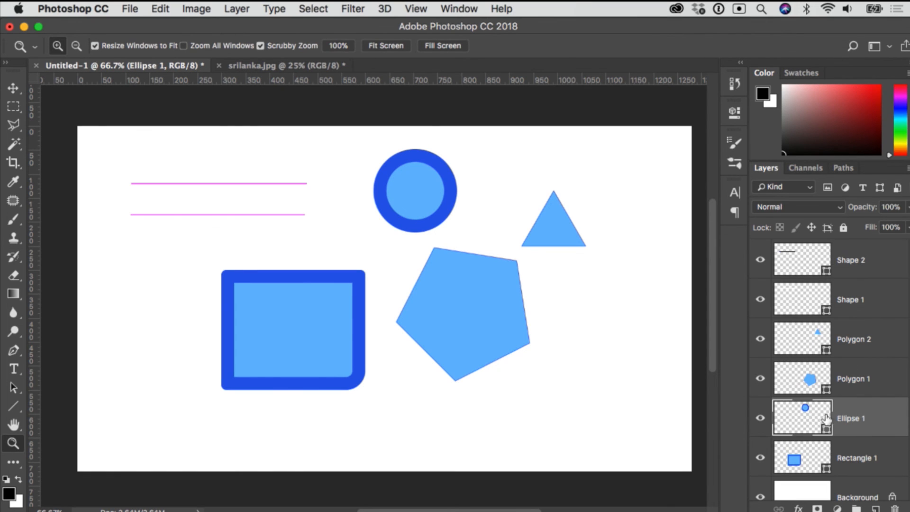
{"action": "left_click", "coordinate": [14, 90]}
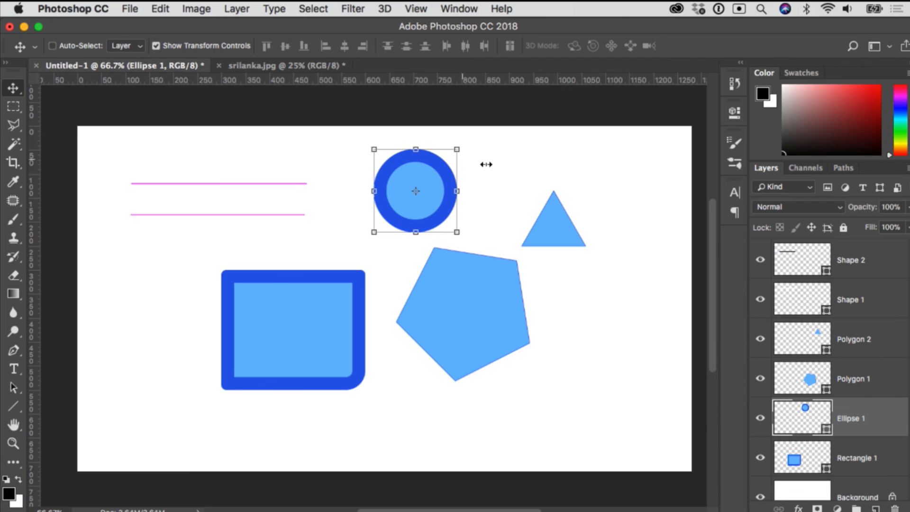
{"action": "left_click_drag", "start_coordinate": [374, 233], "coordinate": [135, 505]}
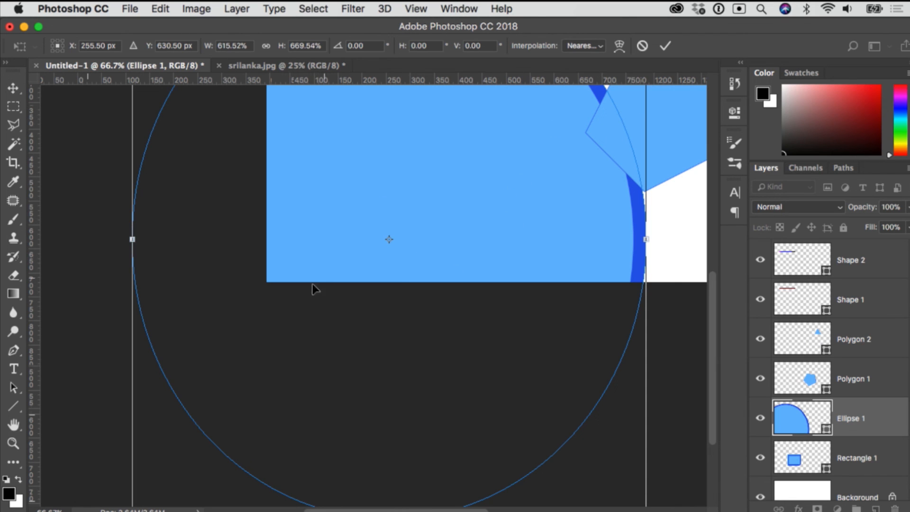
{"action": "key", "text": "Return"}
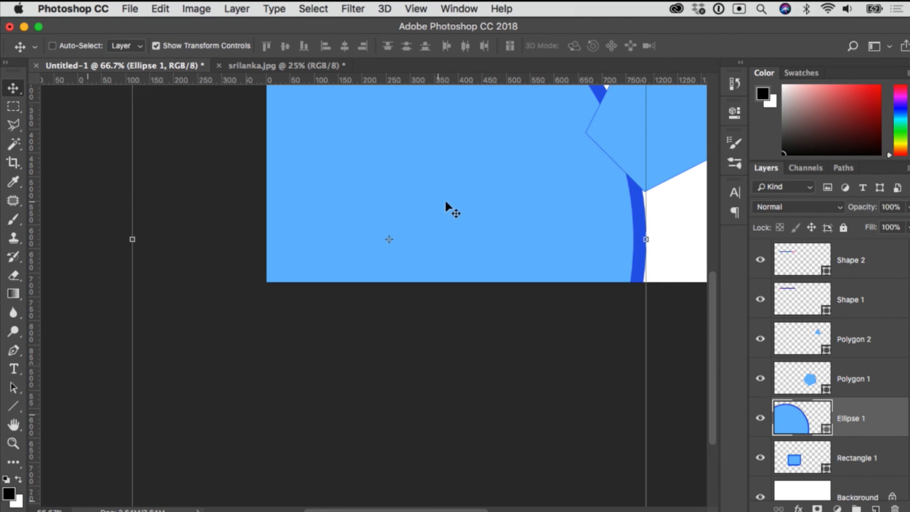
{"action": "scroll", "coordinate": [518, 220], "scroll_direction": "up", "scroll_amount": 5}
{"action": "scroll", "coordinate": [519, 220], "scroll_direction": "right", "scroll_amount": 4}
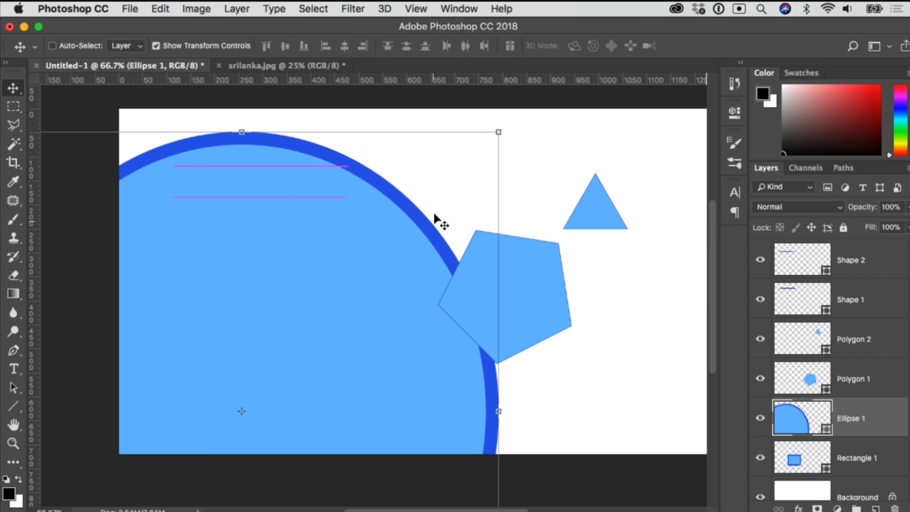
{"action": "key", "text": "z"}
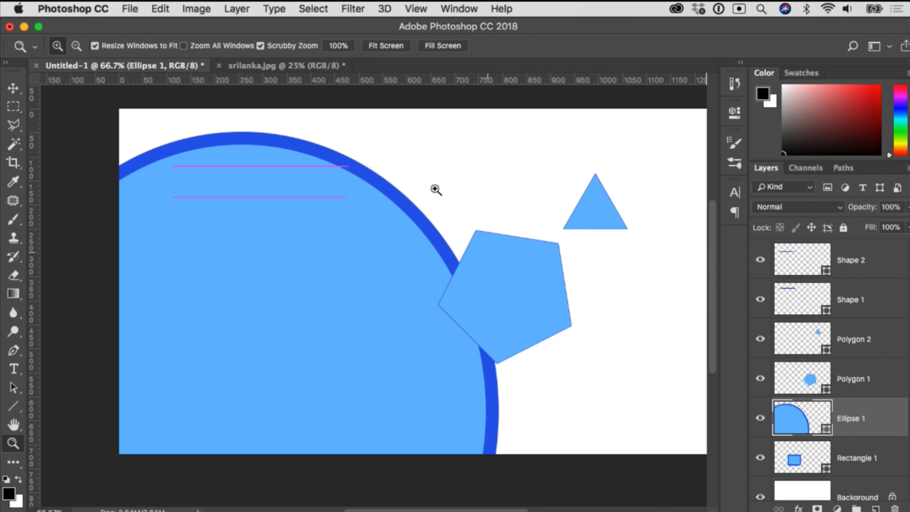